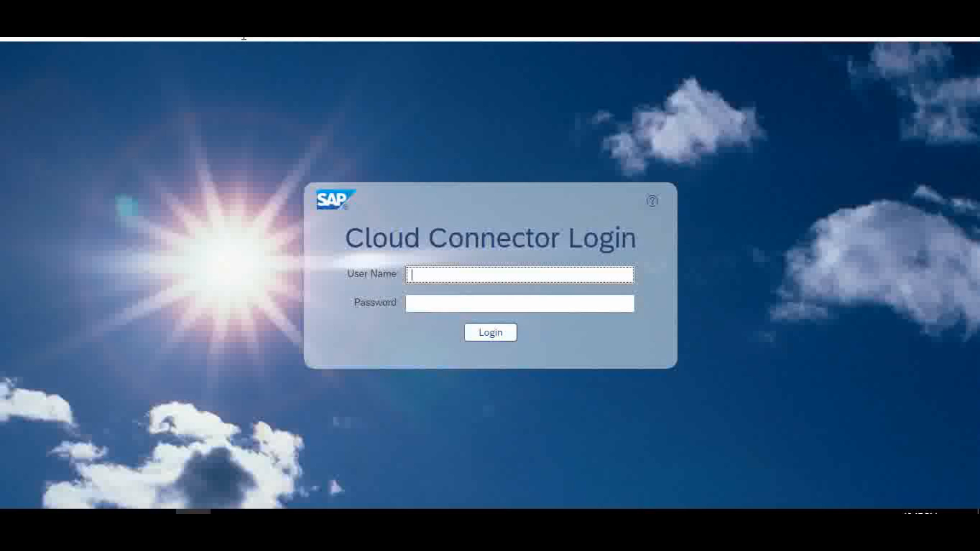
Log in to Cloud Connector Administration with the administrator credentials and open subaccount brpzywz0qe
{"action": "left_click", "coordinate": [246, 33]}
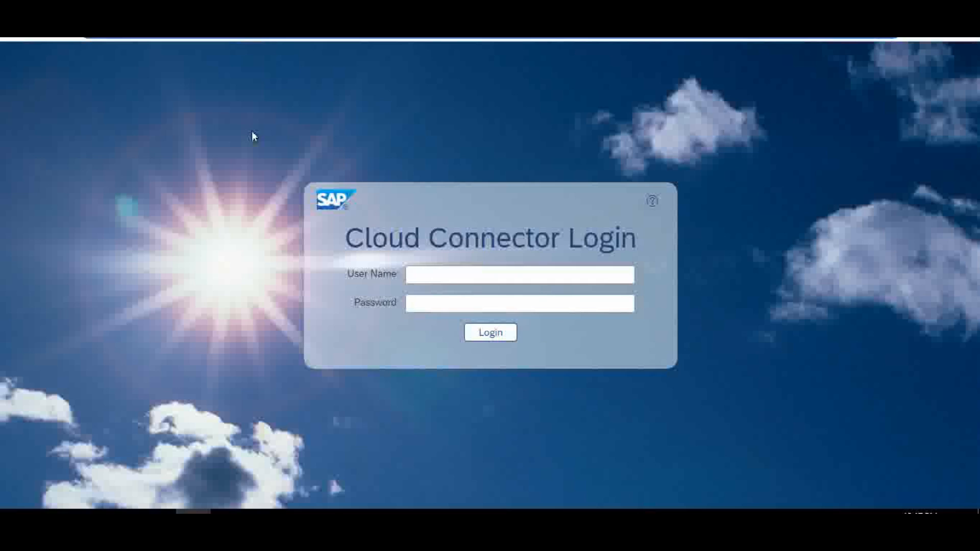
{"action": "left_click", "coordinate": [429, 274]}
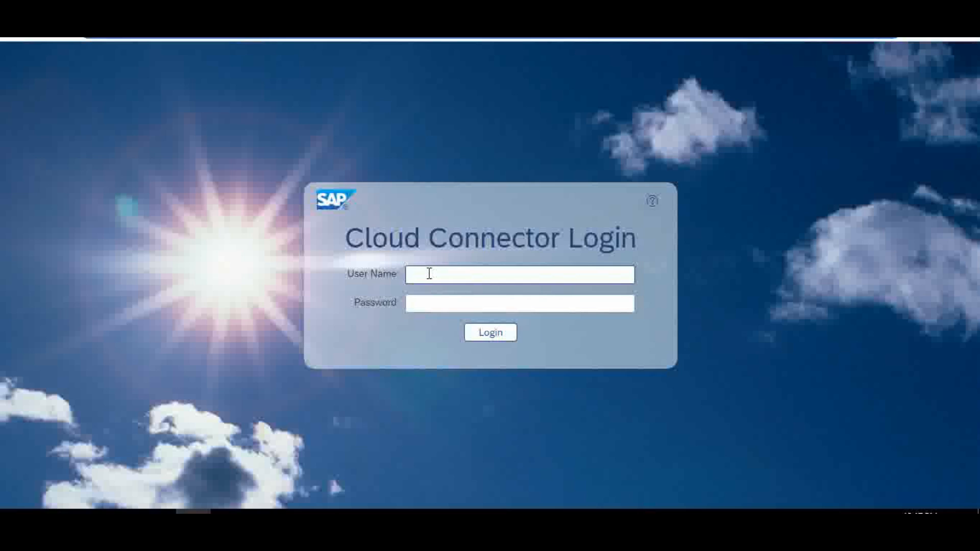
{"action": "left_click", "coordinate": [429, 276]}
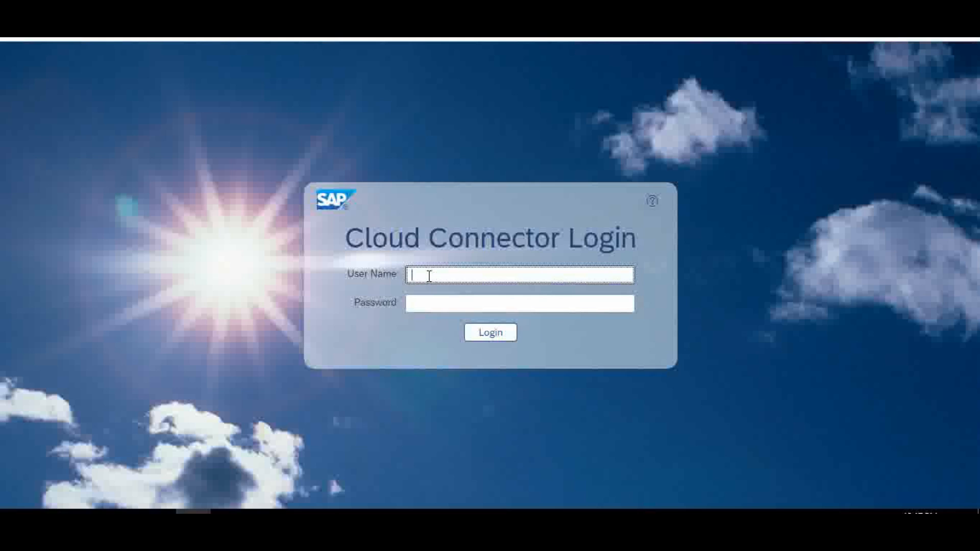
{"action": "type", "text": "Administrator"}
{"action": "left_click", "coordinate": [439, 305]}
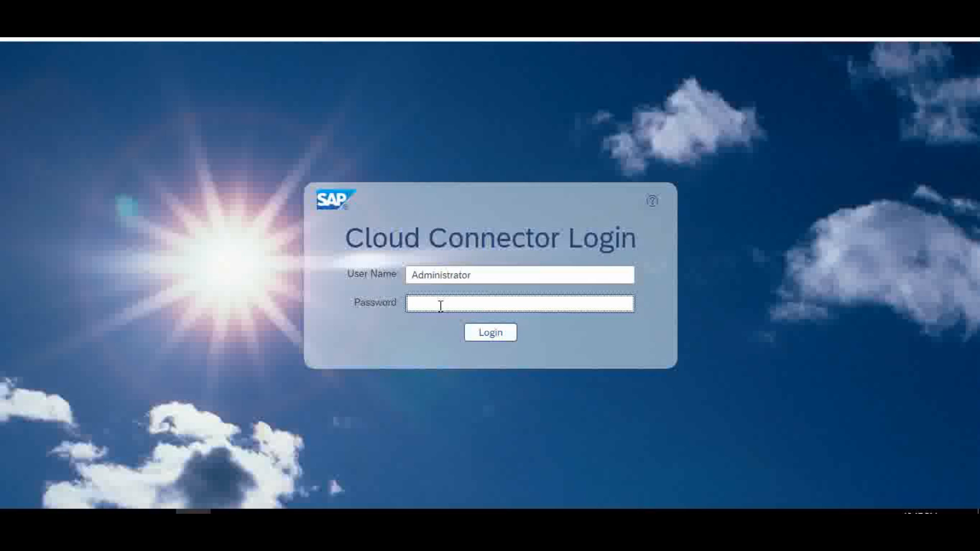
{"action": "type", "text": "•••••••••"}
{"action": "left_click", "coordinate": [484, 339]}
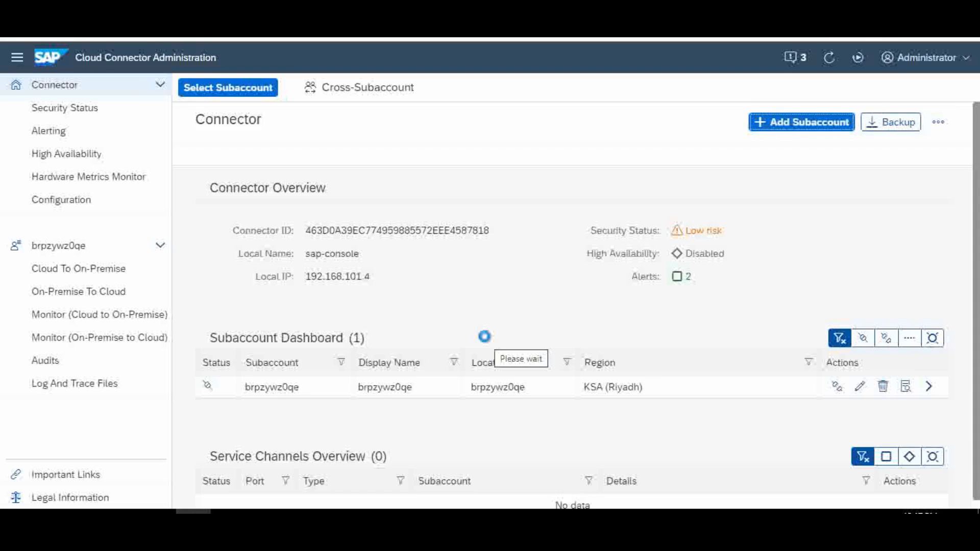
{"action": "left_click", "coordinate": [57, 254]}
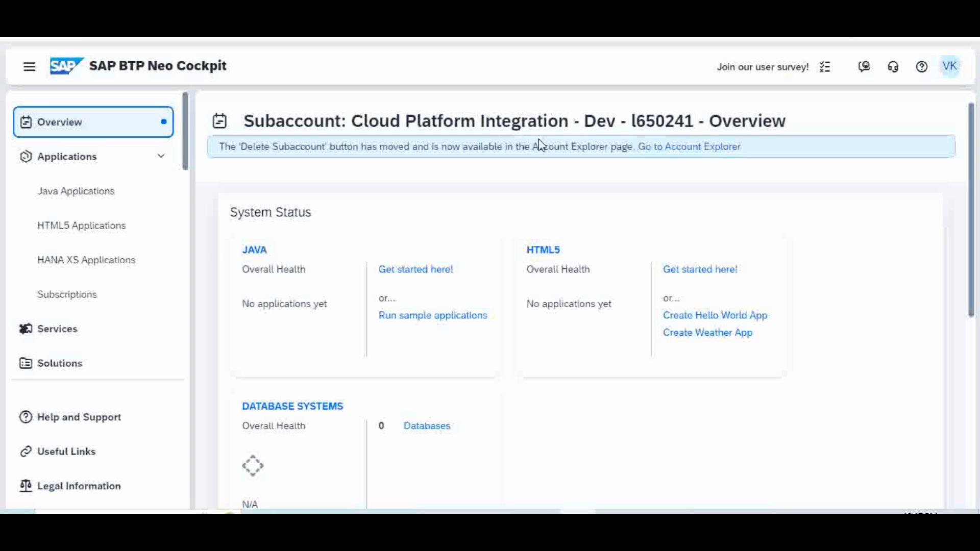
Scroll to Subaccount Information and highlight the technical name brpzywz0qe
{"action": "left_click_drag", "start_coordinate": [975, 170], "coordinate": [970, 361]}
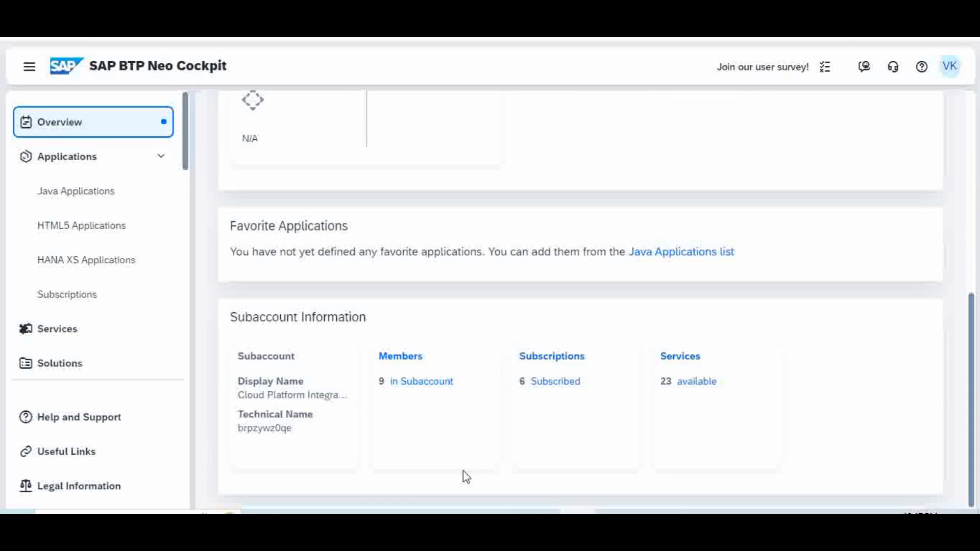
{"action": "left_click_drag", "start_coordinate": [237, 428], "coordinate": [268, 439]}
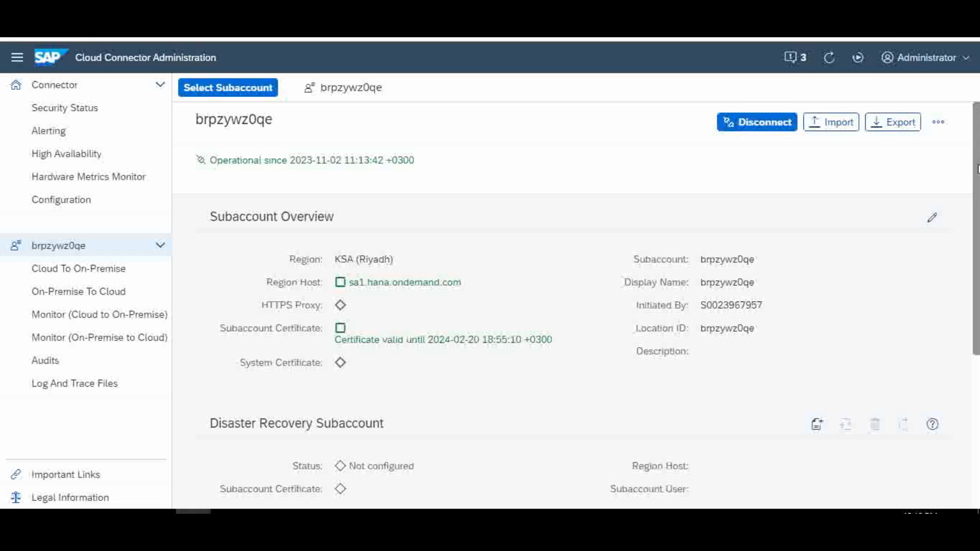
{"action": "scroll", "coordinate": [967, 236], "scroll_direction": "down", "scroll_amount": 1}
{"action": "scroll", "coordinate": [966, 236], "scroll_direction": "down", "scroll_amount": 3}
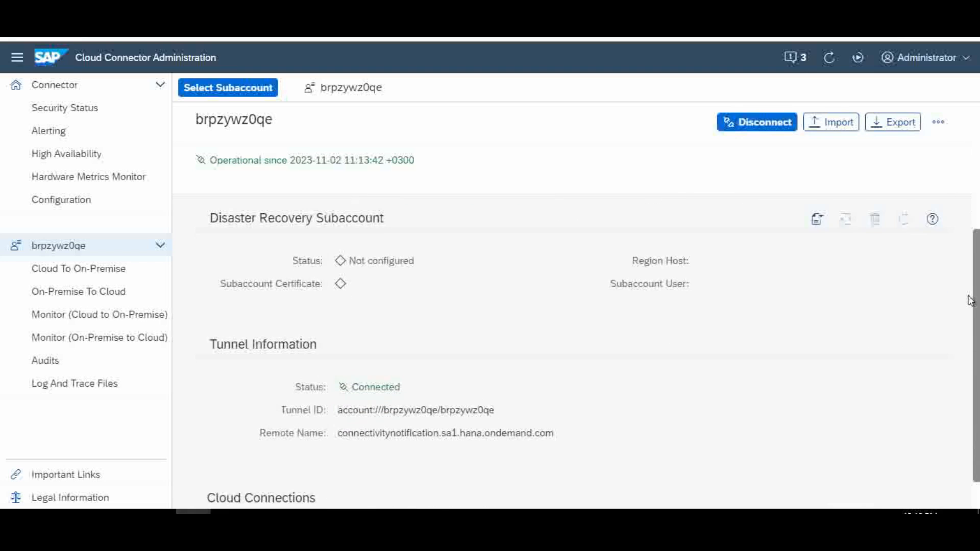
{"action": "scroll", "coordinate": [969, 306], "scroll_direction": "up", "scroll_amount": 4}
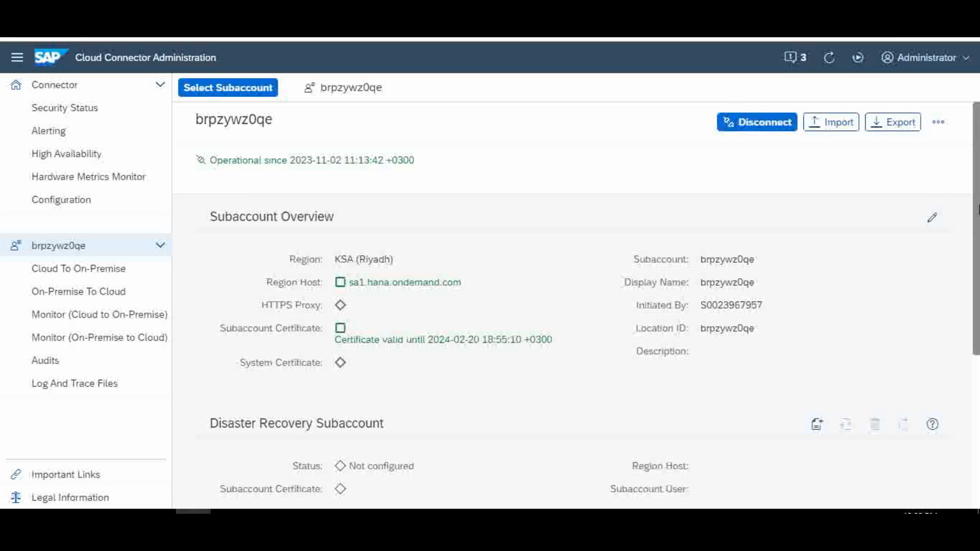
Open the Cloud To On-Premise access mappings in the left navigation
{"action": "scroll", "coordinate": [977, 233], "scroll_direction": "down", "scroll_amount": 2}
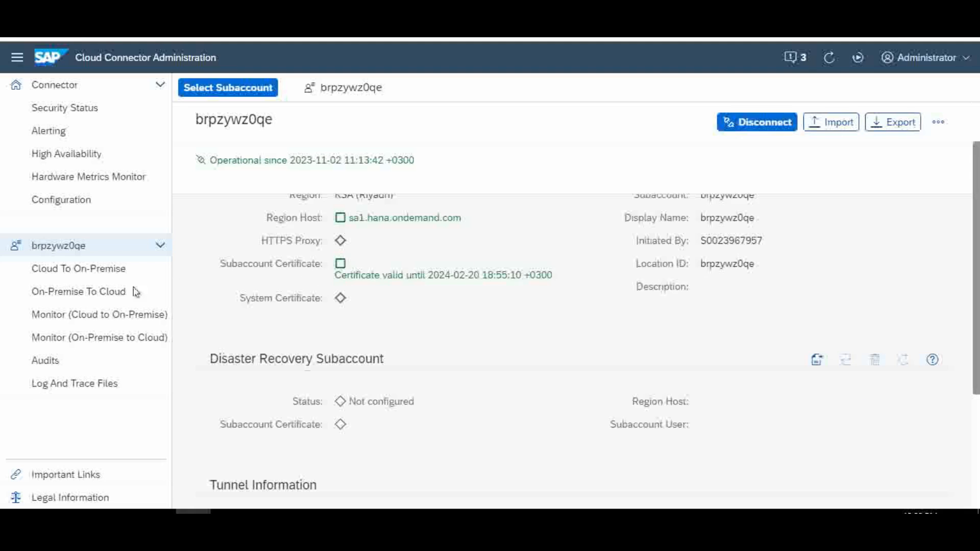
{"action": "left_click", "coordinate": [68, 275]}
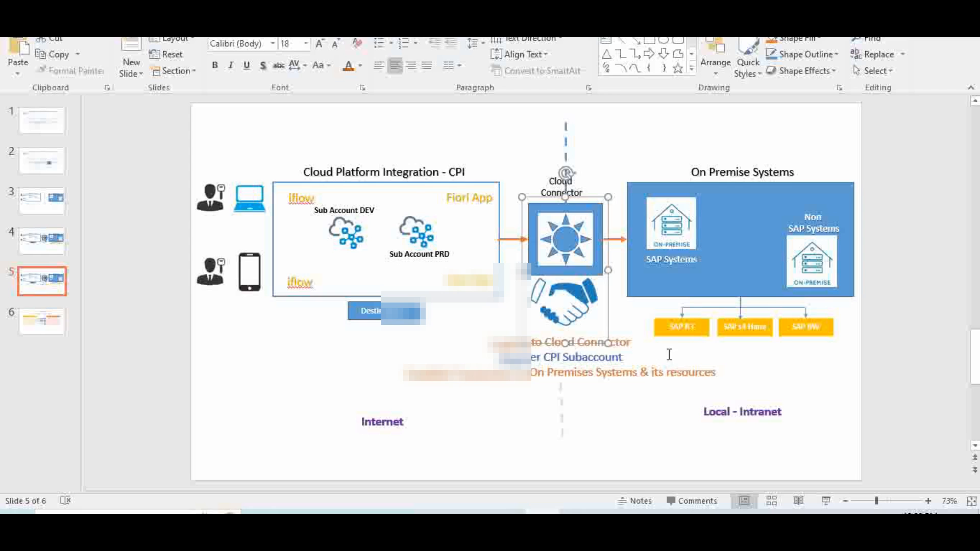
Point out the SAP R3 system and the Cloud Connector on the slide 5 architecture diagram
{"action": "left_click", "coordinate": [693, 324]}
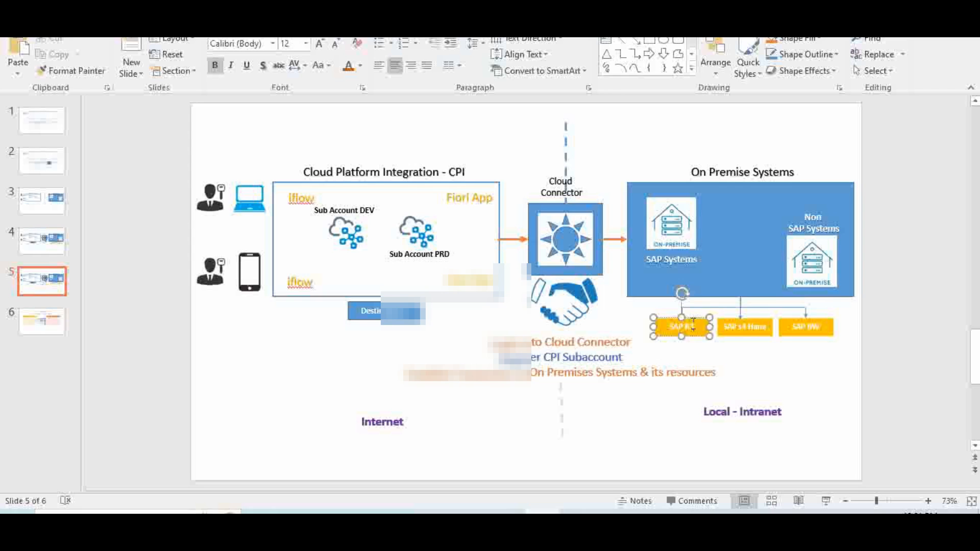
{"action": "left_click", "coordinate": [572, 235]}
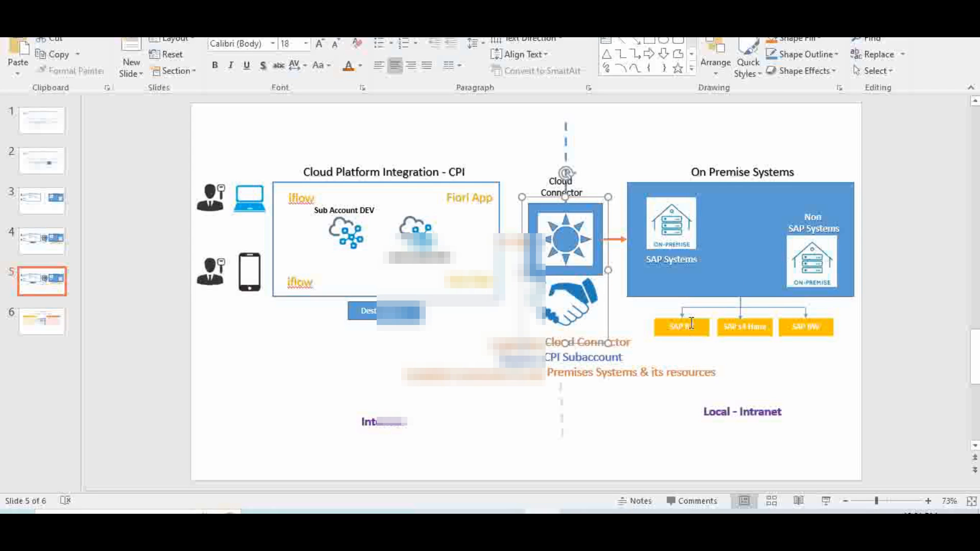
{"action": "left_click", "coordinate": [691, 323]}
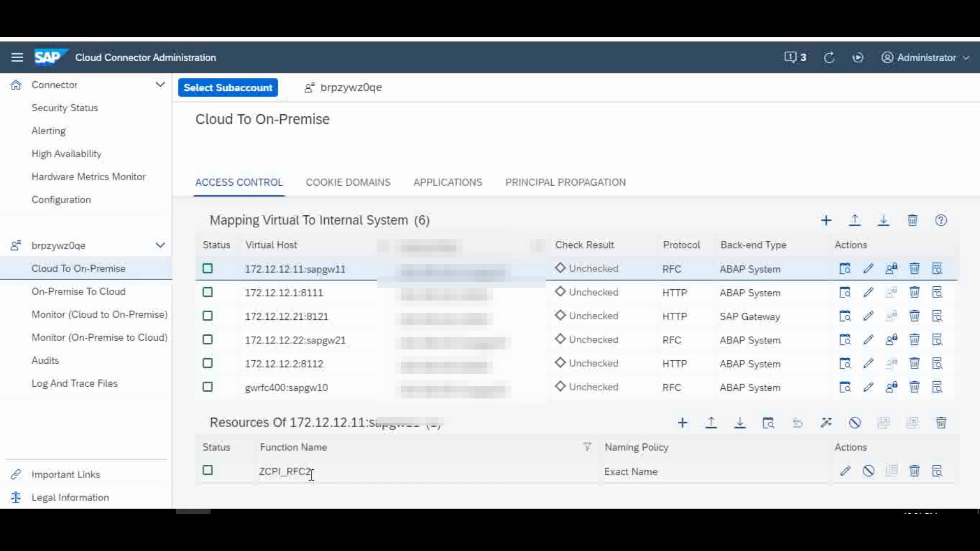
Show the resources of mappings 172.12.12.1:8111, 172.12.12.21:8121 and 172.12.12.22:sapgw21
{"action": "left_click", "coordinate": [340, 298]}
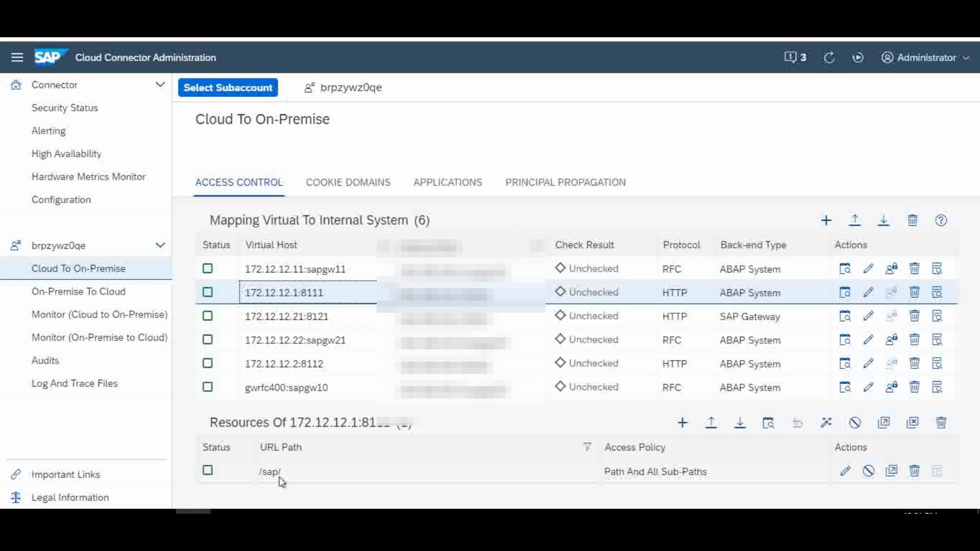
{"action": "left_click", "coordinate": [340, 322]}
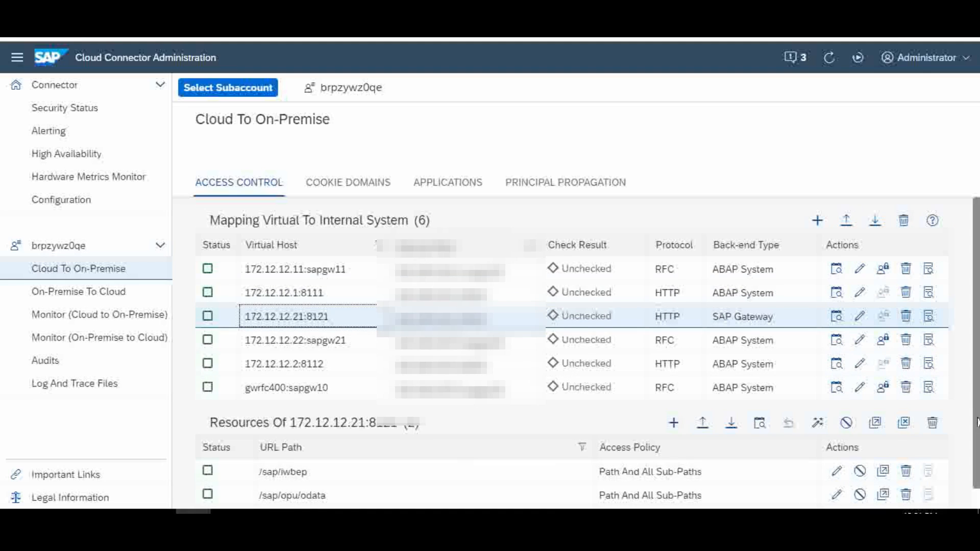
{"action": "scroll", "coordinate": [970, 465], "scroll_direction": "down", "scroll_amount": 1}
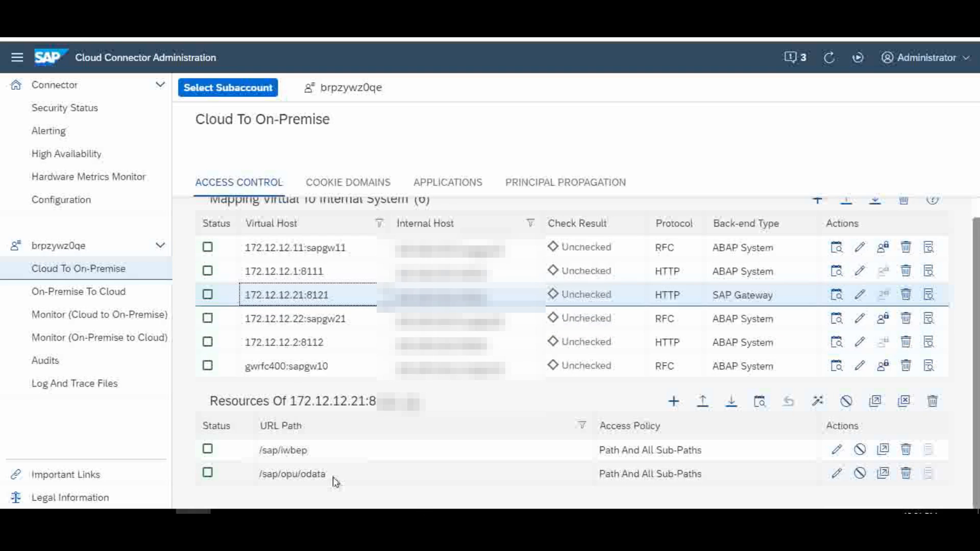
{"action": "left_click", "coordinate": [355, 319]}
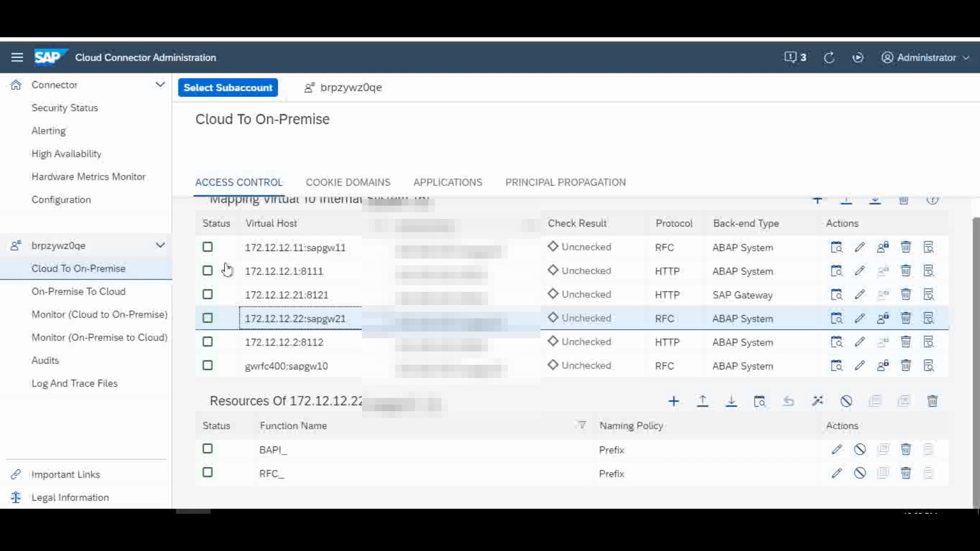
Show 172.12.12.11:sapgw11's ZCPI_RFC2 function resource, then 172.12.12.22:sapgw21's resources again
{"action": "left_click", "coordinate": [356, 256]}
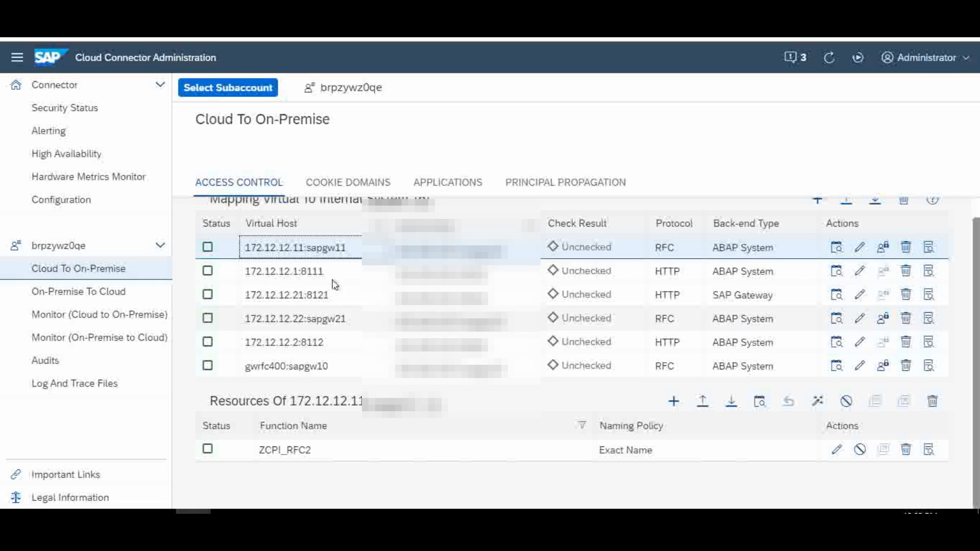
{"action": "left_click", "coordinate": [358, 455]}
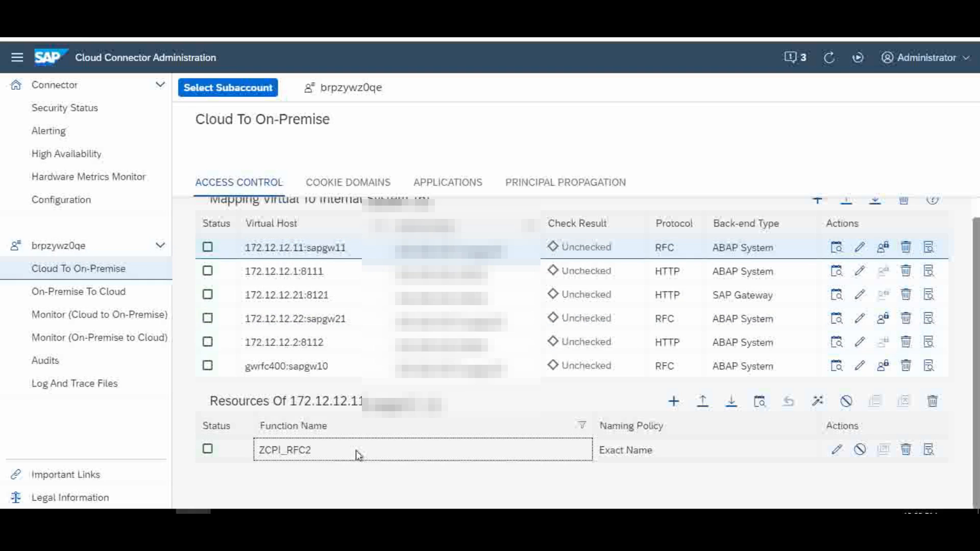
{"action": "left_click", "coordinate": [361, 321]}
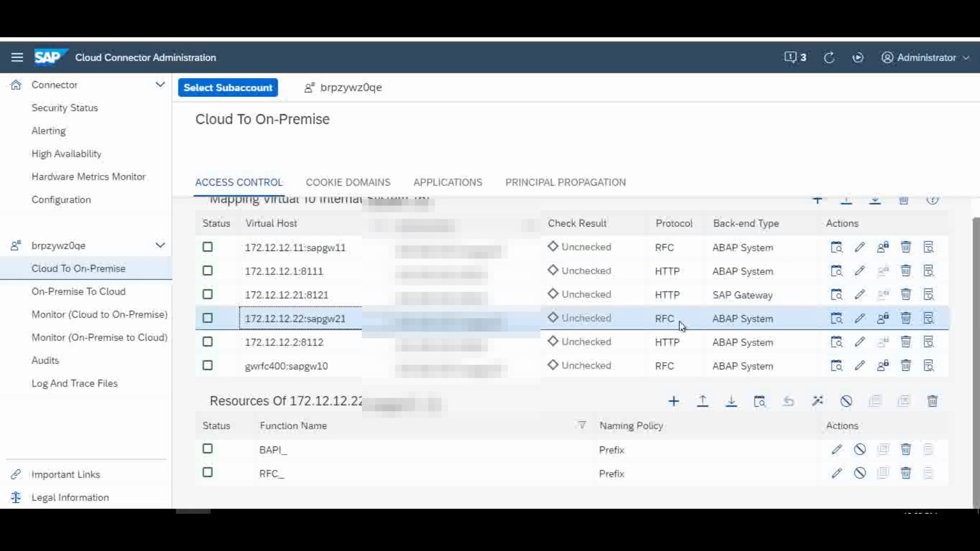
Show the 172.12.12.21:8121 gateway mapping's /sap/iwbep and /sap/opu/odata resource paths
{"action": "left_click", "coordinate": [434, 305]}
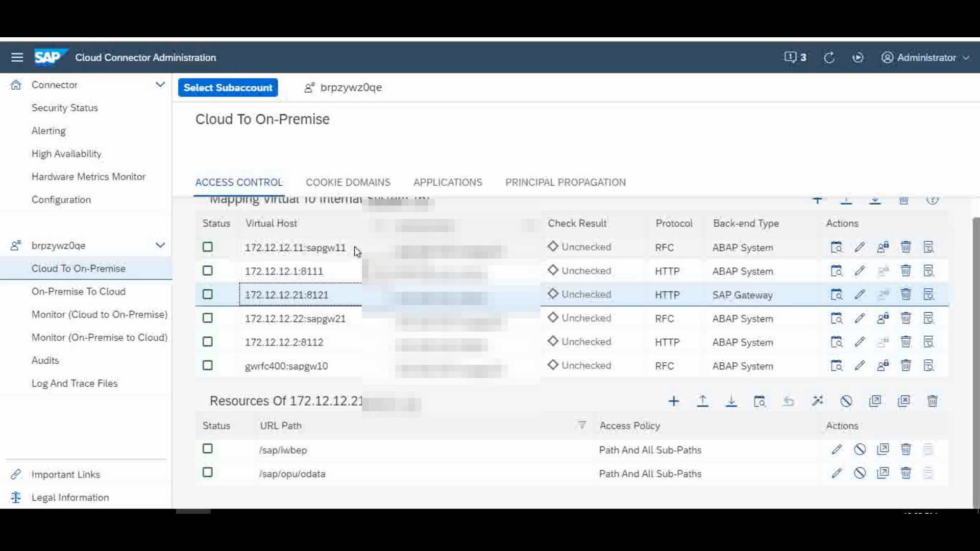
{"action": "left_click", "coordinate": [325, 458]}
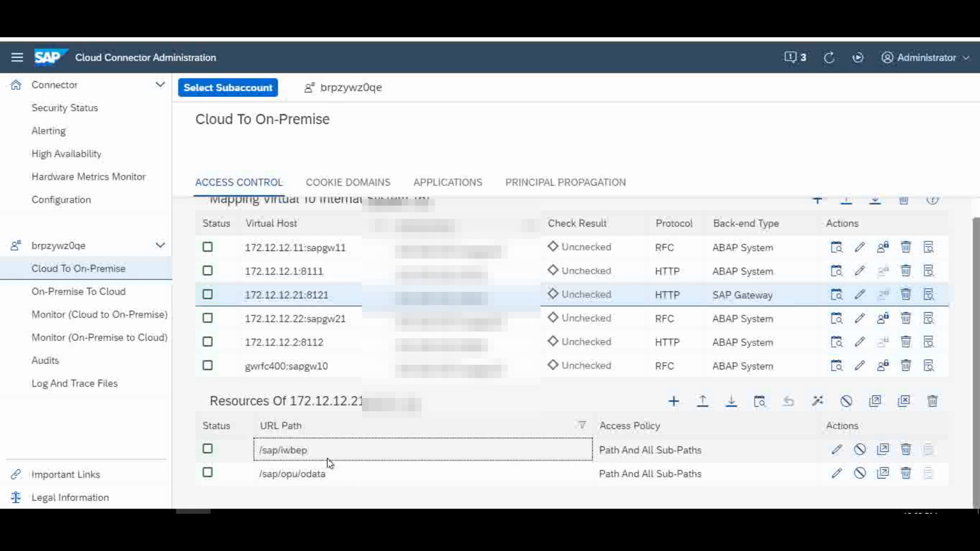
{"action": "left_click", "coordinate": [347, 480]}
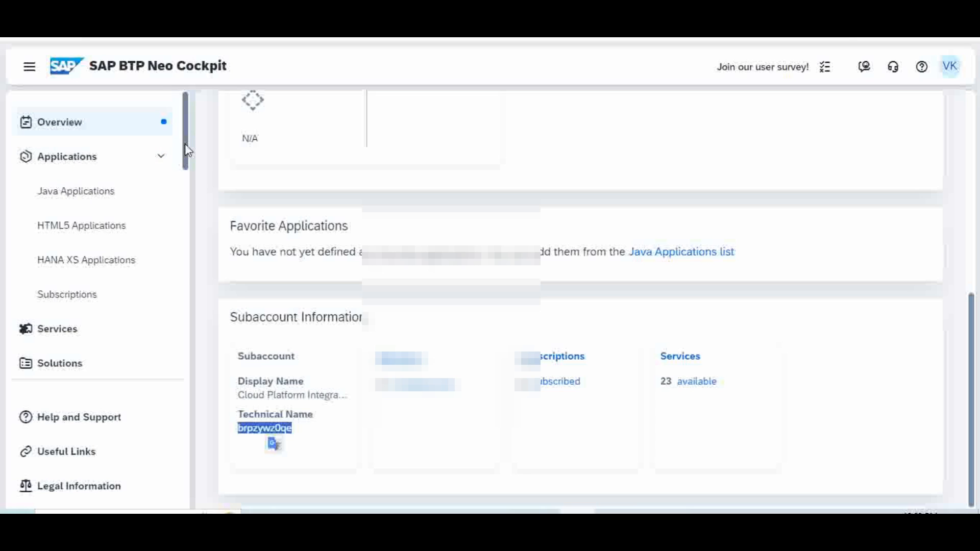
Scroll the Neo Cockpit sidebar down to the Connectivity section
{"action": "left_click_drag", "start_coordinate": [186, 145], "coordinate": [198, 245]}
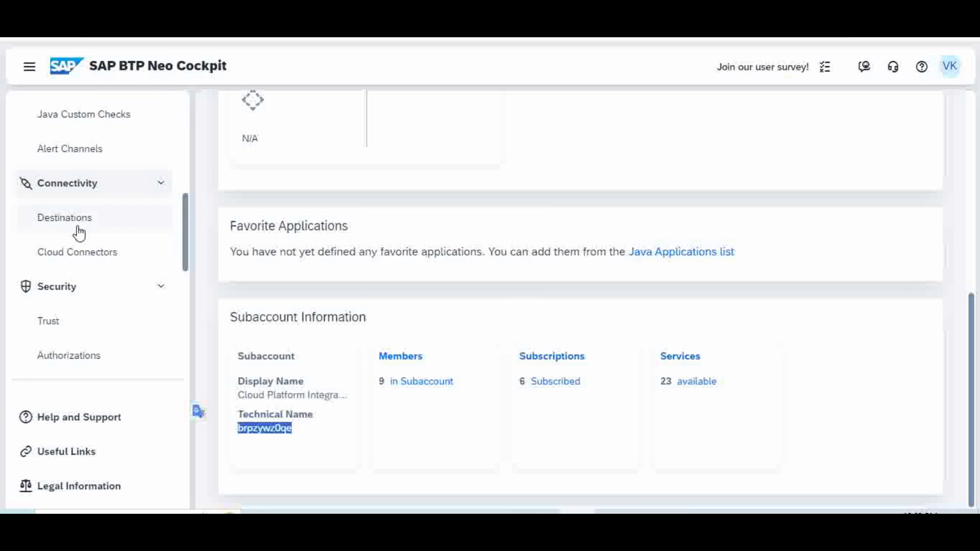
Check on the Cloud Connectors page that all six exposed back-end systems are Available
{"action": "left_click", "coordinate": [82, 254]}
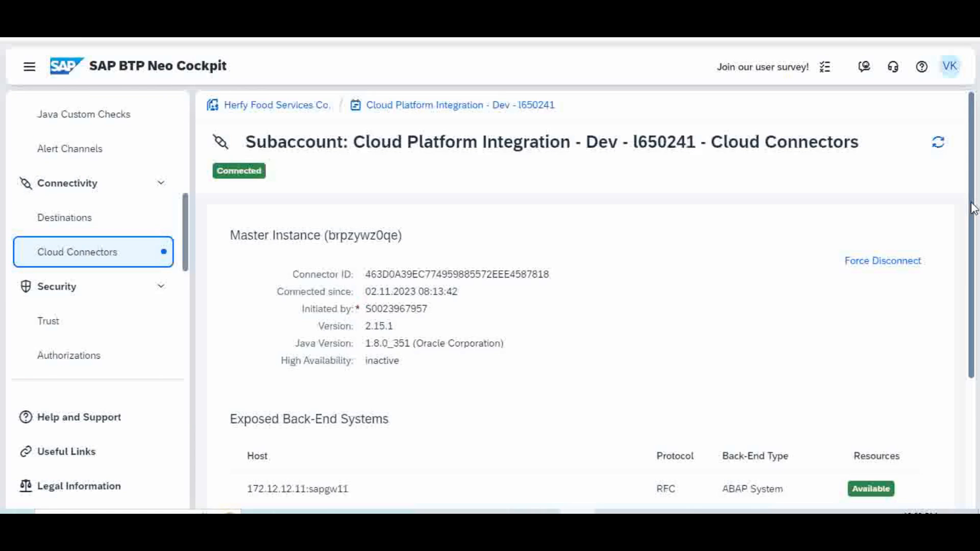
{"action": "left_click_drag", "start_coordinate": [972, 209], "coordinate": [972, 291]}
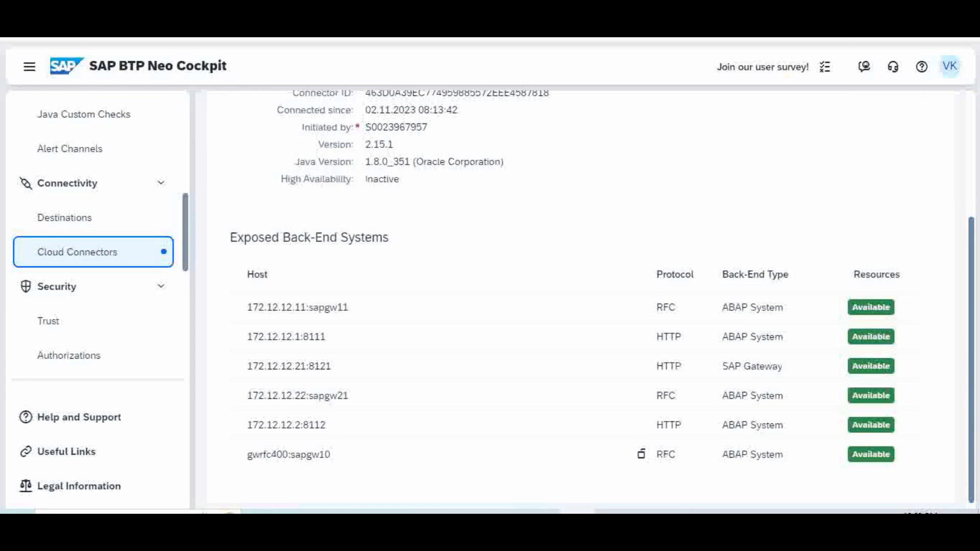
{"action": "scroll", "coordinate": [977, 225], "scroll_direction": "up", "scroll_amount": 3}
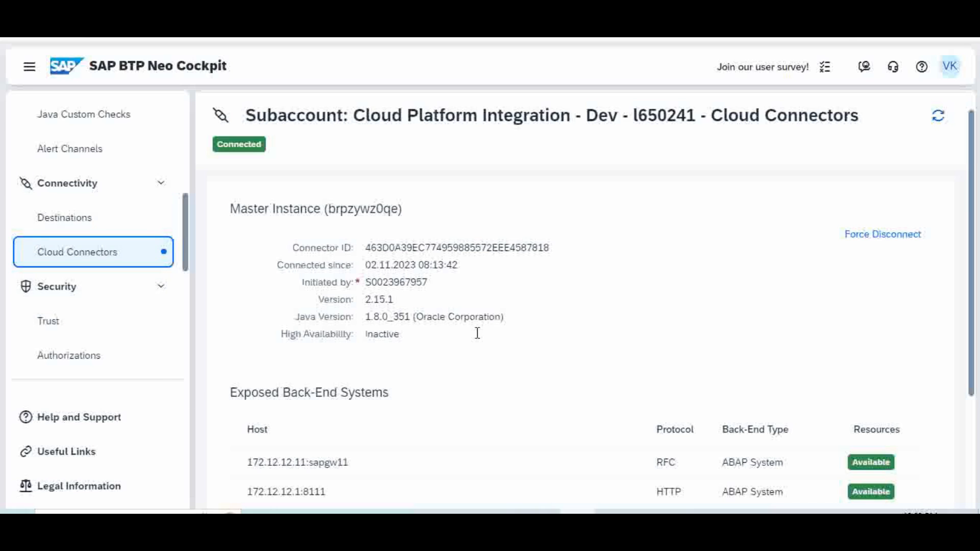
{"action": "scroll", "coordinate": [477, 333], "scroll_direction": "down", "scroll_amount": 3}
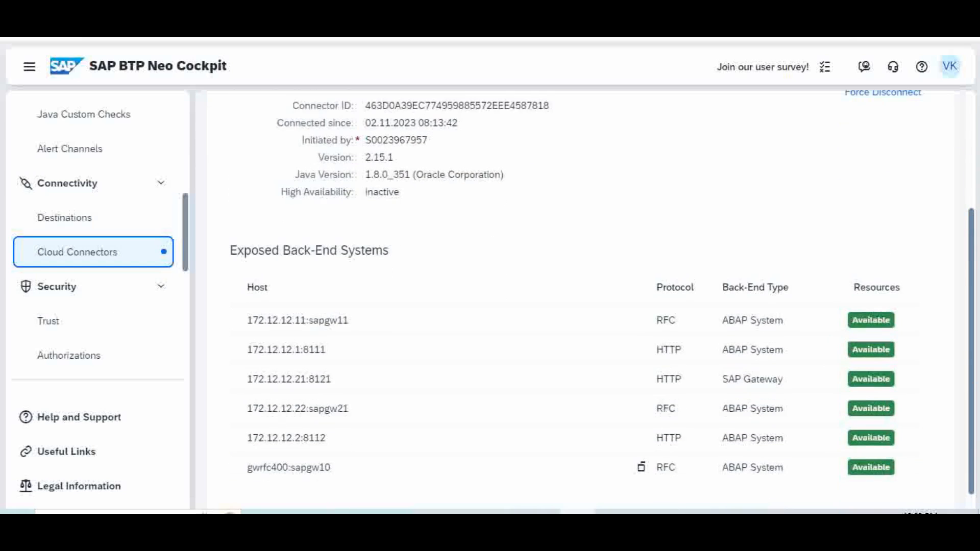
{"action": "scroll", "coordinate": [494, 335], "scroll_direction": "down", "scroll_amount": 1}
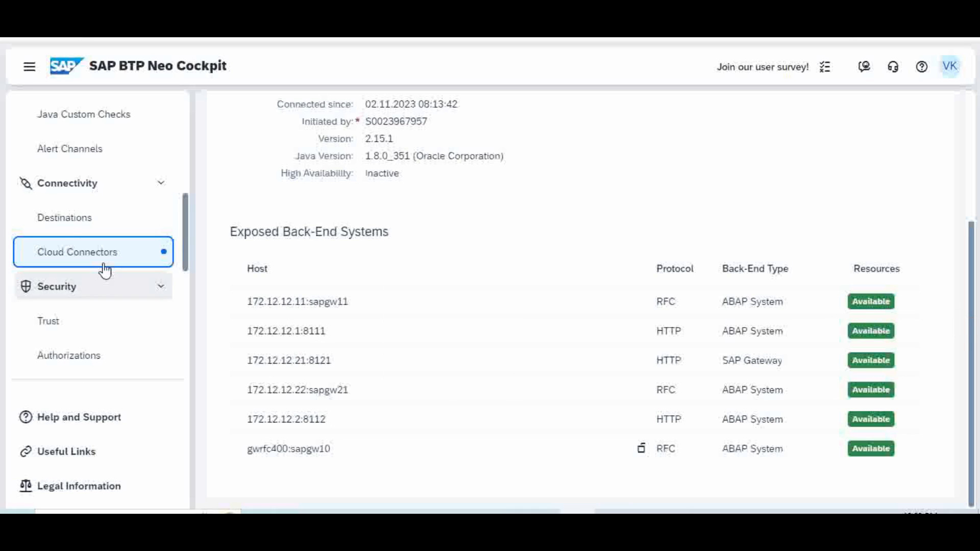
{"action": "left_click", "coordinate": [68, 223]}
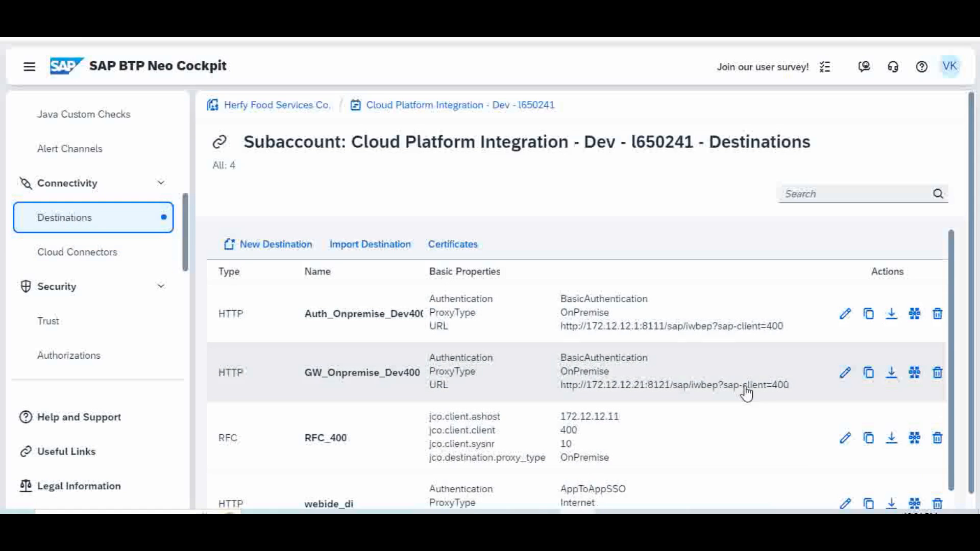
Edit the Auth_Onpremise_Dev400 destination from the destinations list
{"action": "scroll", "coordinate": [974, 255], "scroll_direction": "down", "scroll_amount": 1}
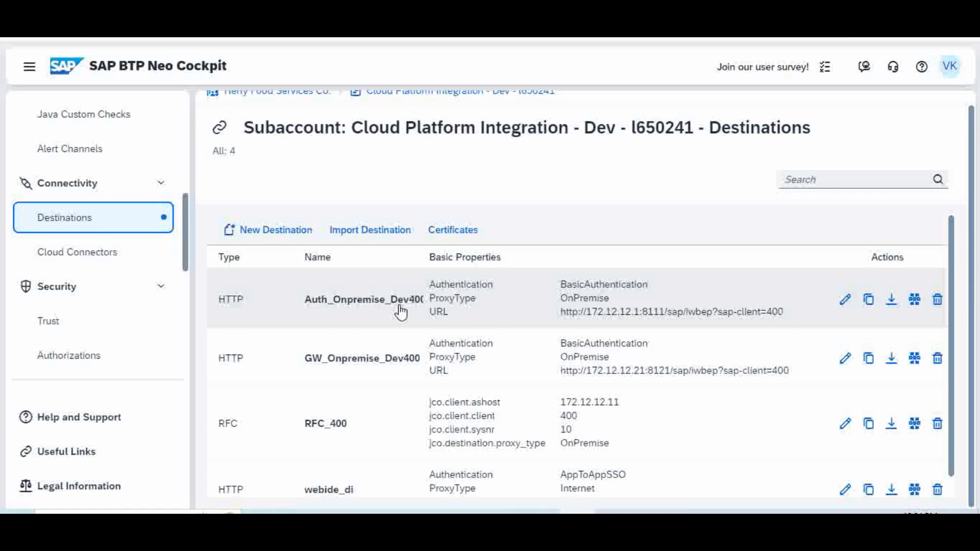
{"action": "left_click", "coordinate": [845, 300]}
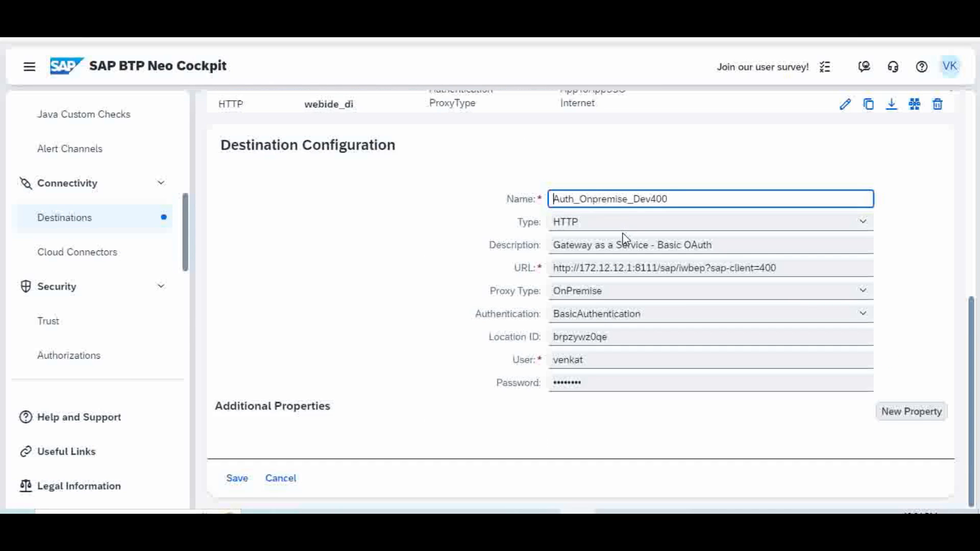
Review Auth_Onpremise_Dev400's URL, OnPremise proxy type and BasicAuthentication settings
{"action": "mouse_move", "coordinate": [628, 217]}
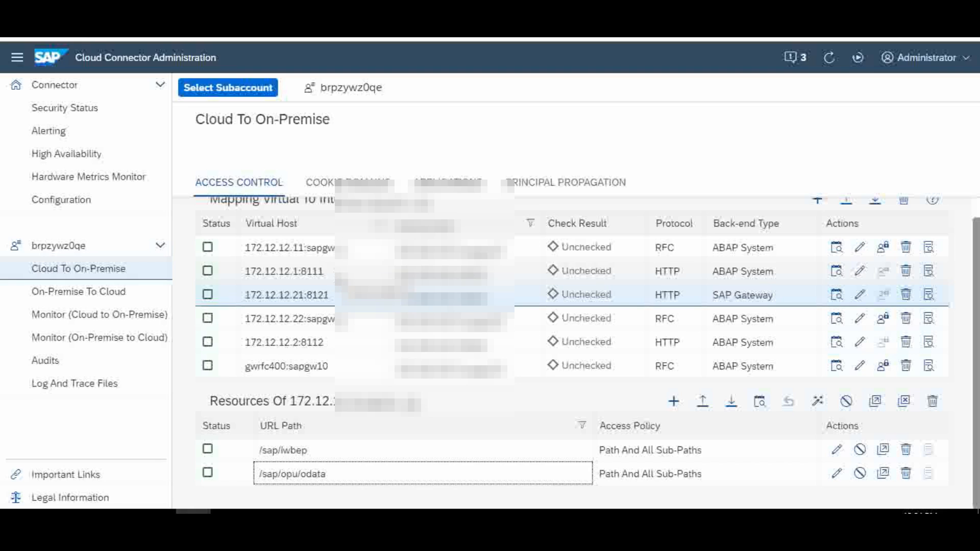
Display the 172.12.12.1:8111 mapping's /sap/ resource and compare it with the cockpit destination URL
{"action": "left_click", "coordinate": [326, 272]}
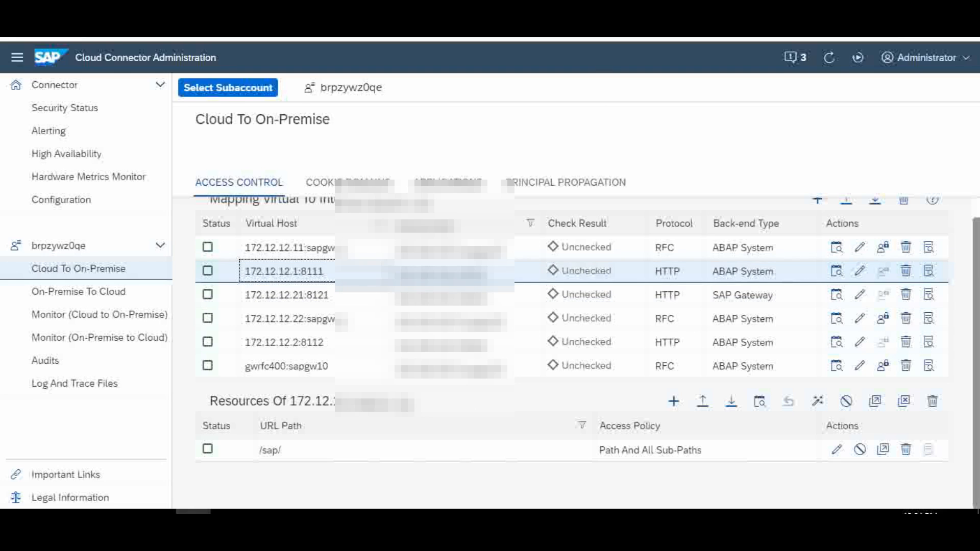
{"action": "key", "text": "alt+Tab"}
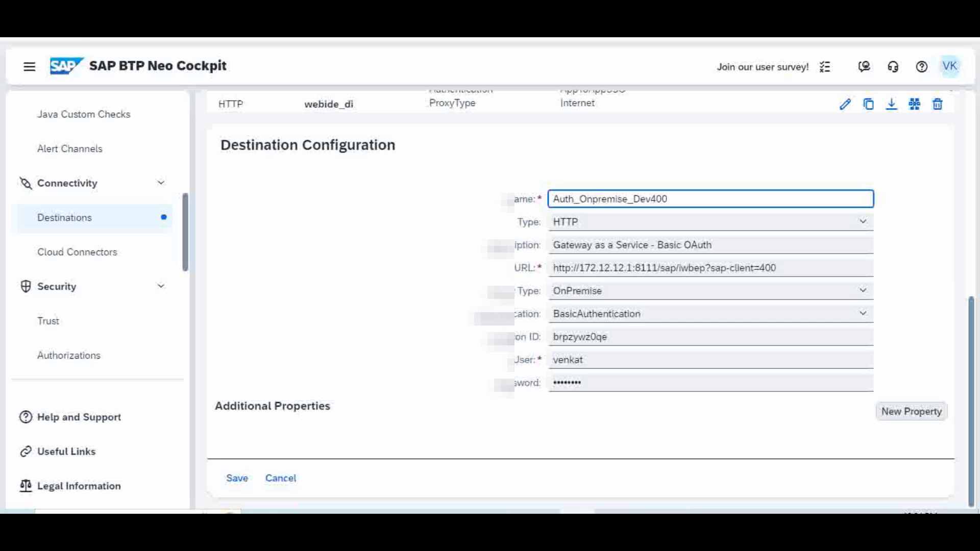
{"action": "key", "text": "alt+Tab"}
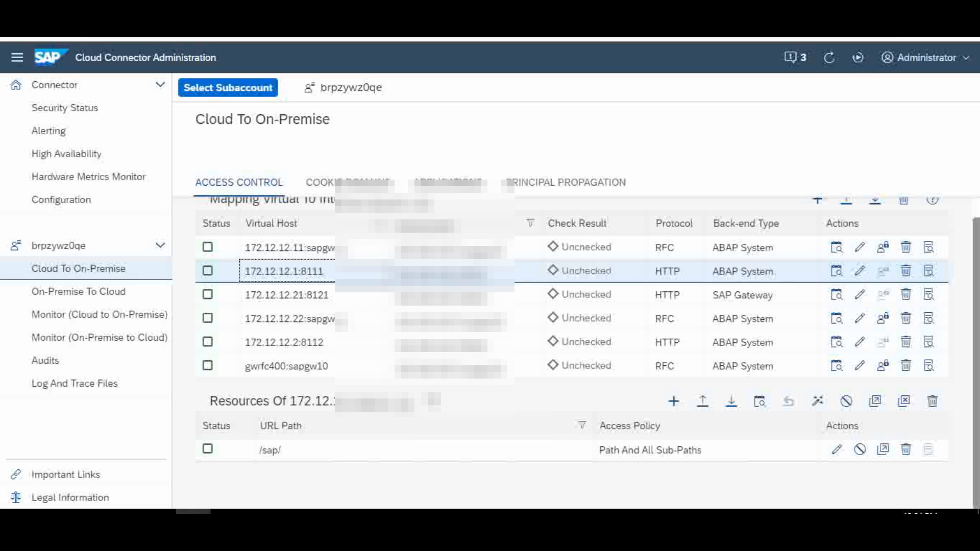
Review the 172.12.12.1:8111 mapping details without saving, then return to the Auth_Onpremise_Dev400 destination
{"action": "left_click", "coordinate": [859, 272]}
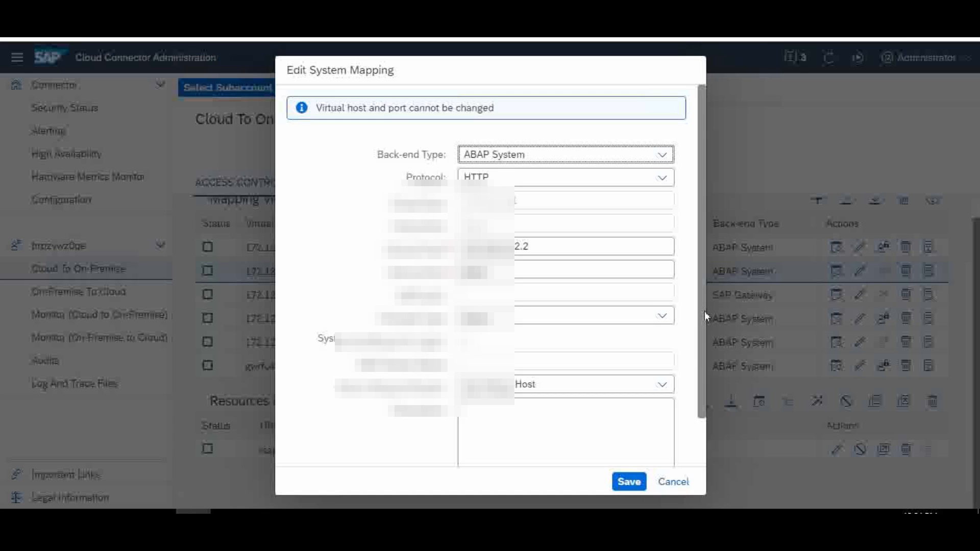
{"action": "left_click_drag", "start_coordinate": [705, 312], "coordinate": [713, 390]}
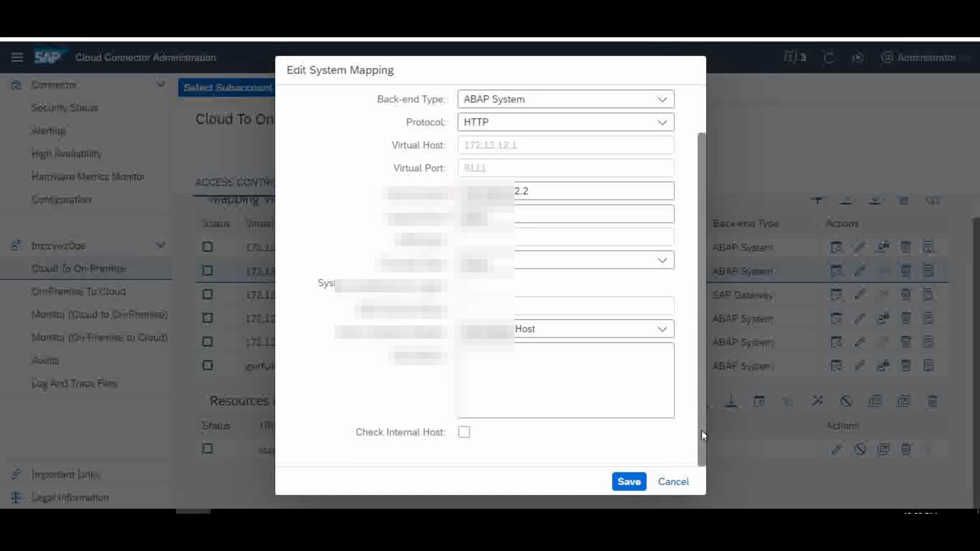
{"action": "left_click", "coordinate": [672, 484]}
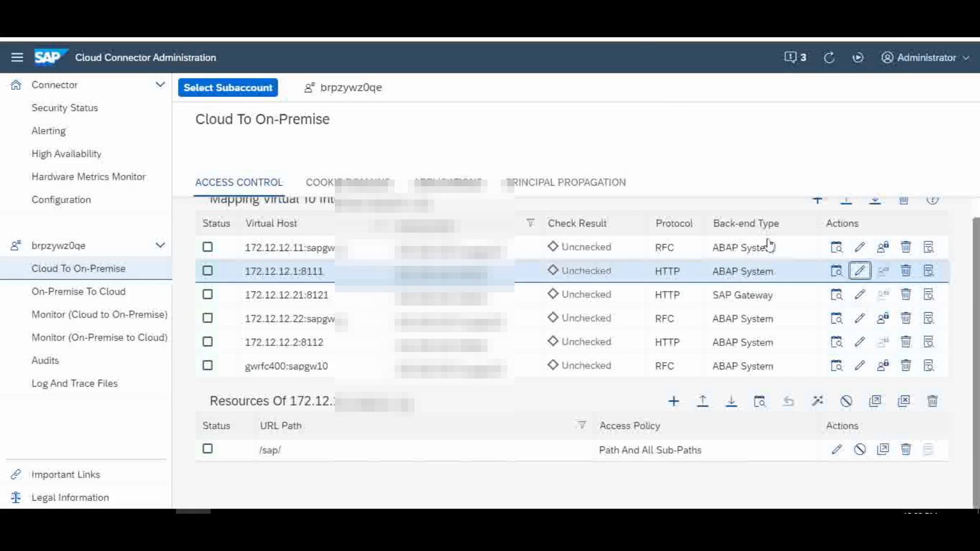
{"action": "key", "text": "alt+Tab"}
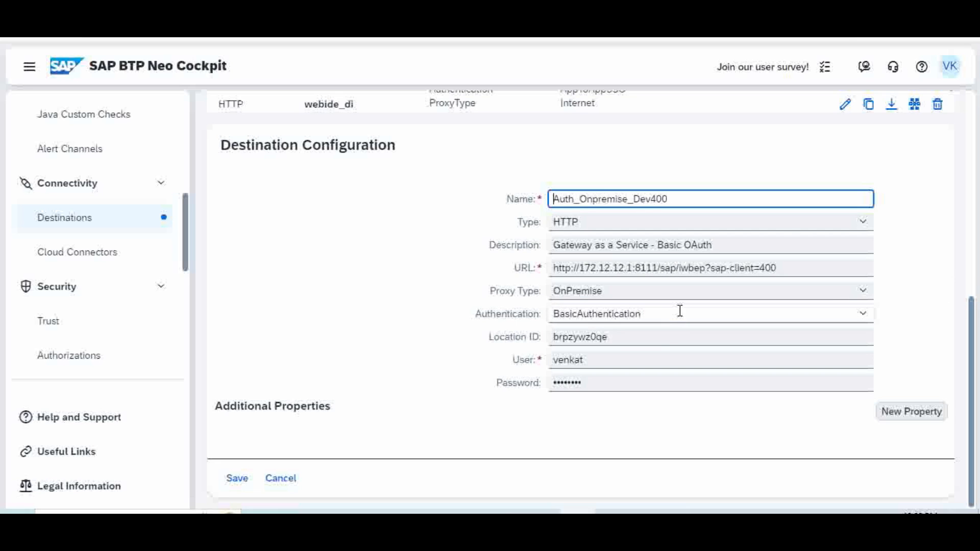
Check Auth_Onpremise_Dev400's Location ID brpzywz0qe and its BasicAuthentication user and password fields
{"action": "left_click", "coordinate": [612, 338]}
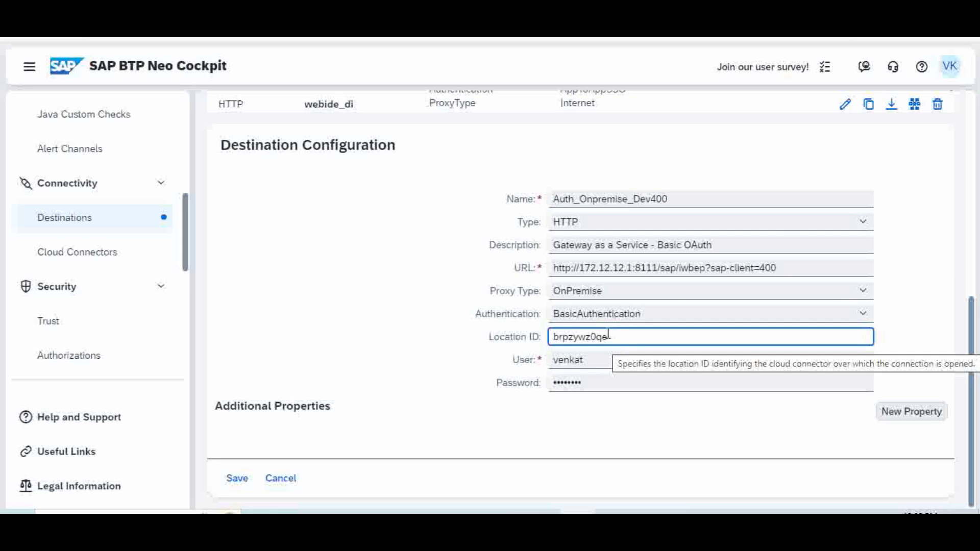
{"action": "left_click", "coordinate": [594, 361]}
{"action": "left_click", "coordinate": [597, 382]}
{"action": "left_click", "coordinate": [602, 358]}
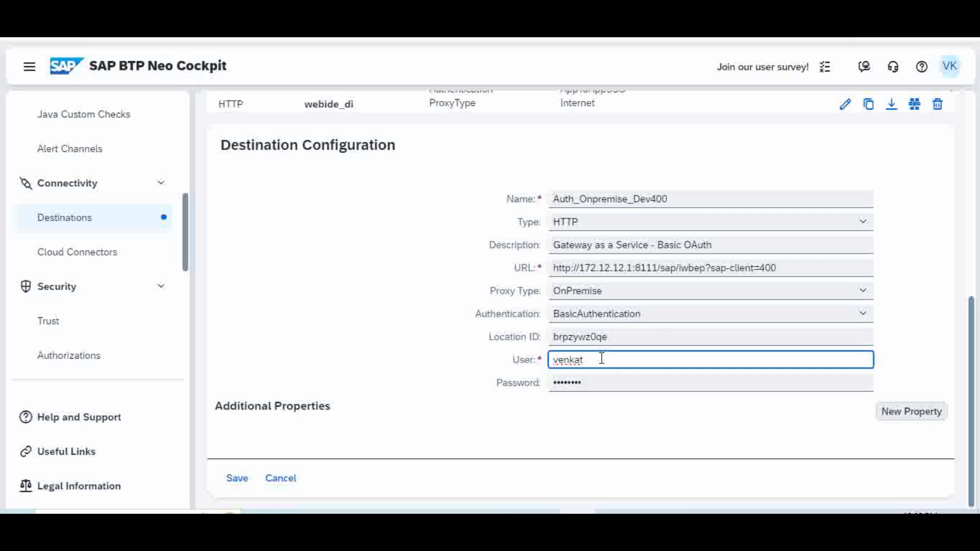
{"action": "left_click", "coordinate": [591, 383]}
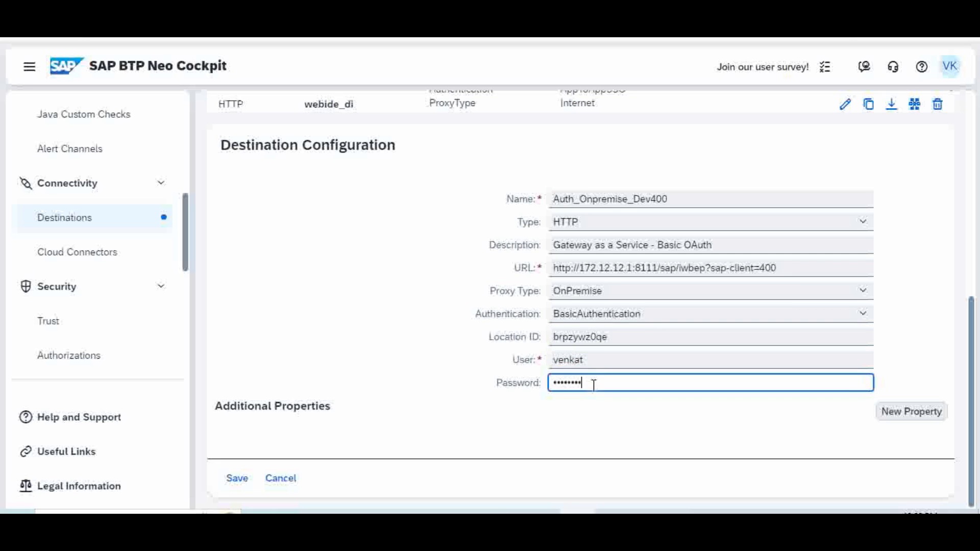
{"action": "left_click", "coordinate": [604, 361]}
{"action": "left_click", "coordinate": [604, 382]}
{"action": "left_click", "coordinate": [607, 361]}
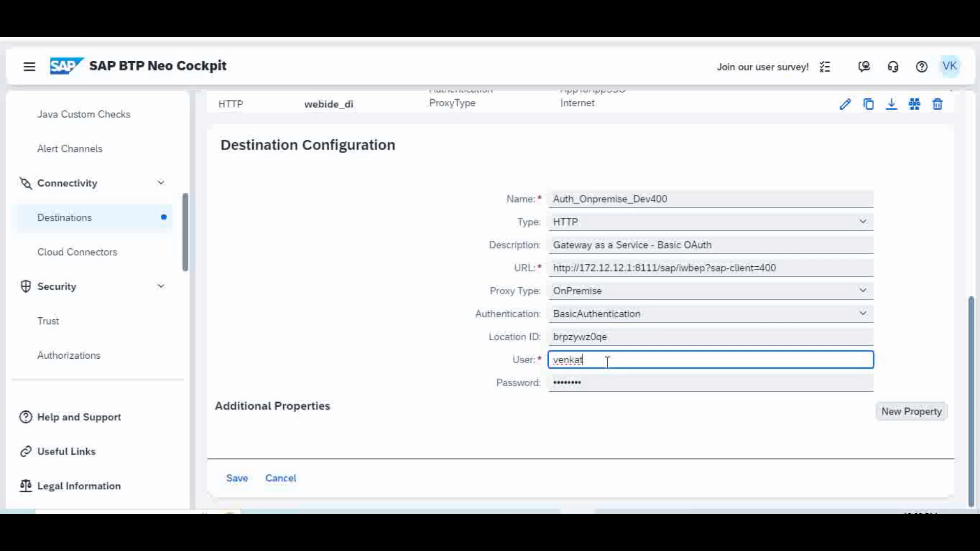
{"action": "left_click", "coordinate": [599, 382]}
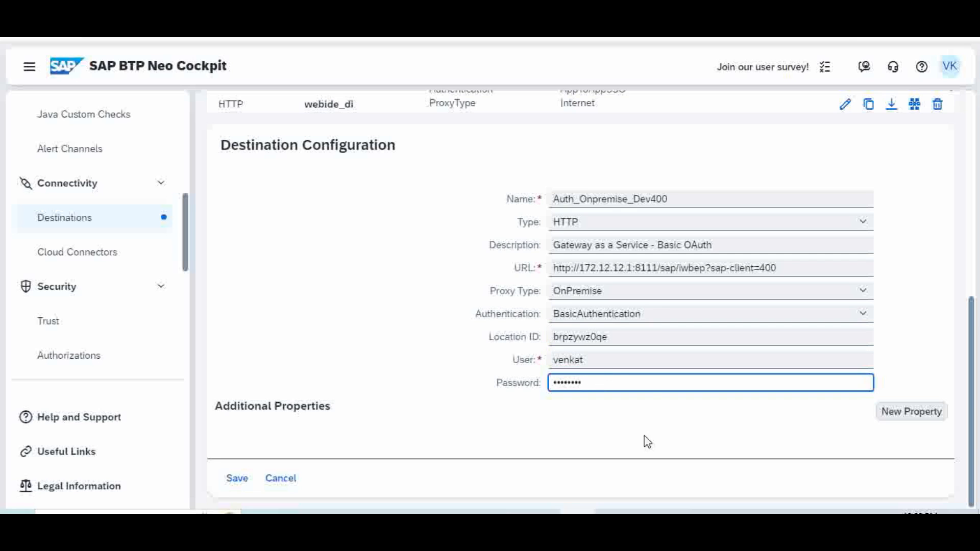
Discard the Auth_Onpremise_Dev400 destination edits and return to the top of the page
{"action": "left_click", "coordinate": [281, 478]}
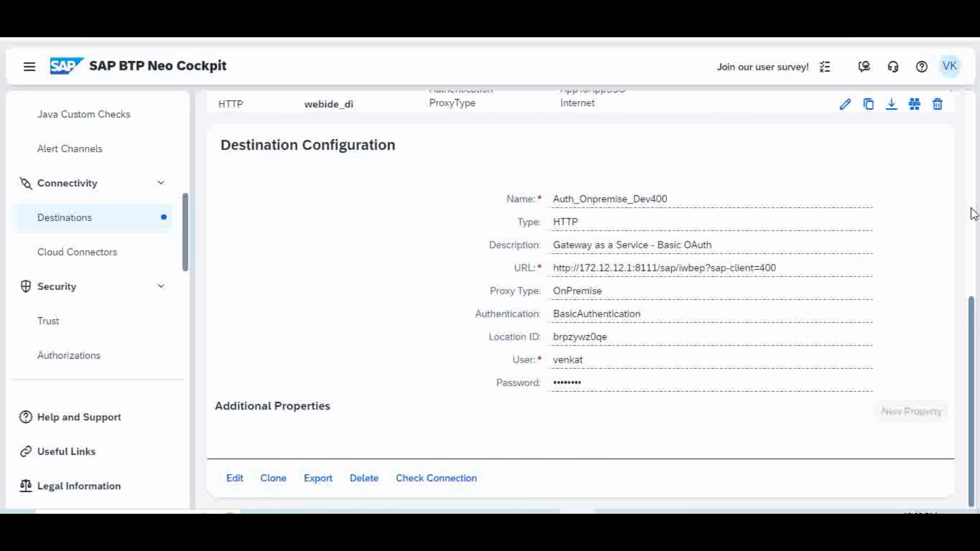
{"action": "scroll", "coordinate": [973, 215], "scroll_direction": "up", "scroll_amount": 5}
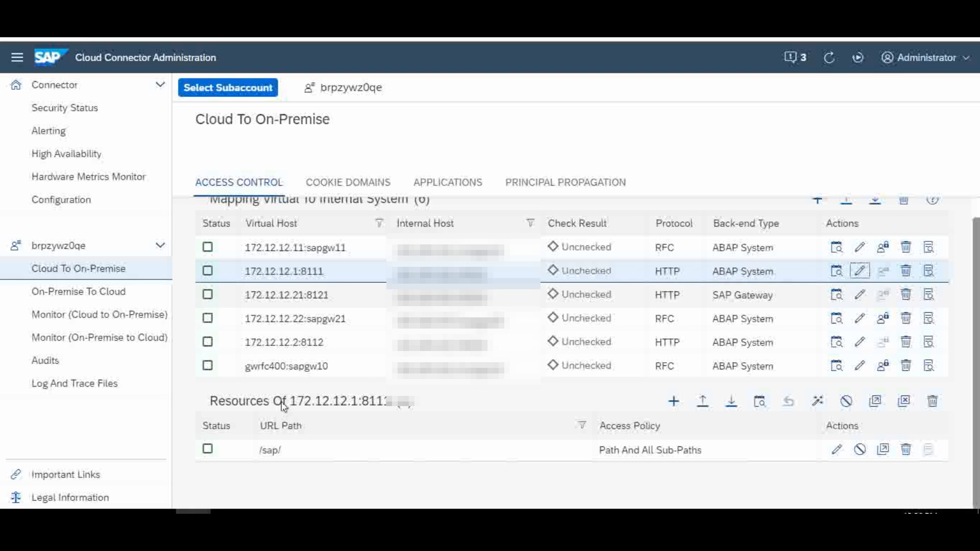
Select the /sap/ URL path under the 172.12.12.1:8111 mapping's resources
{"action": "left_click", "coordinate": [290, 455]}
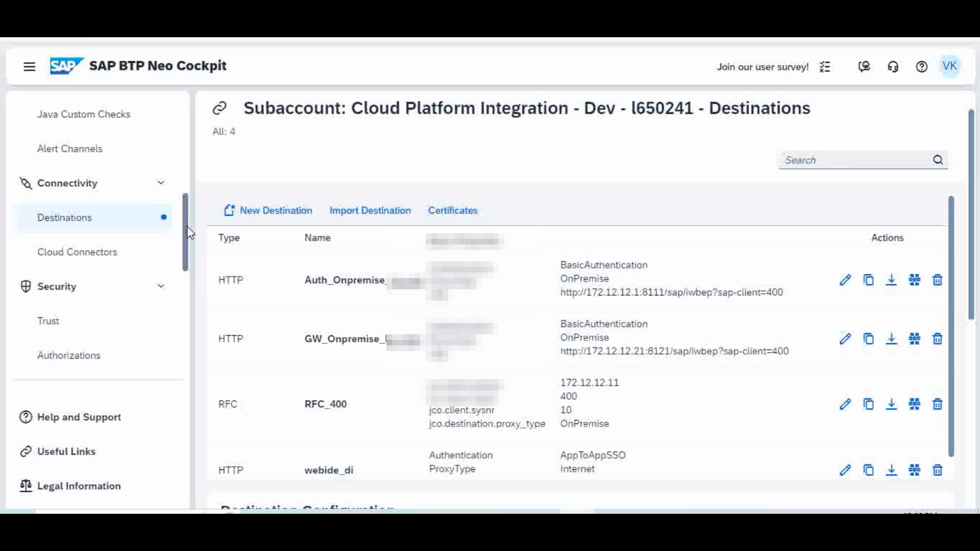
In PowerPoint, walk through slide 2's integration flow and select its final ODATA step
{"action": "left_click", "coordinate": [543, 512]}
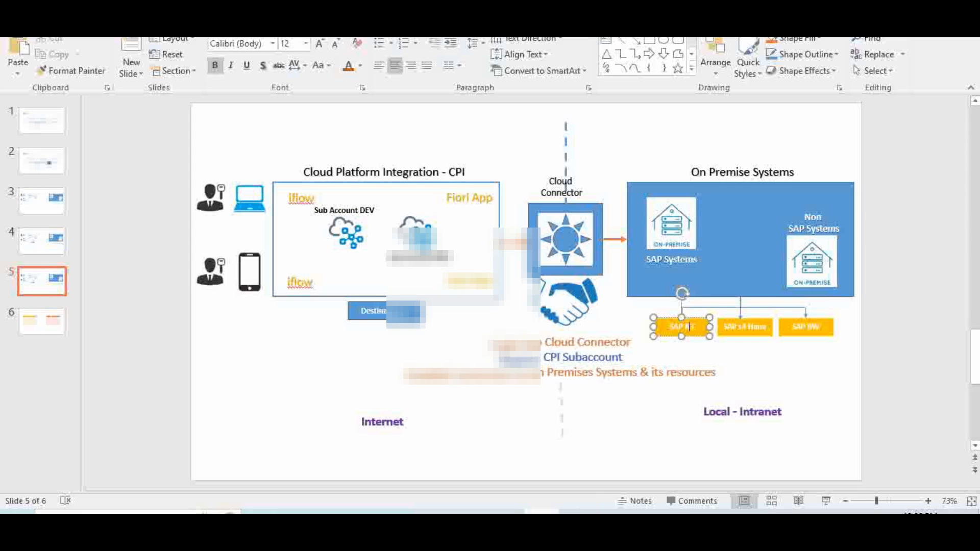
{"action": "left_click", "coordinate": [53, 170]}
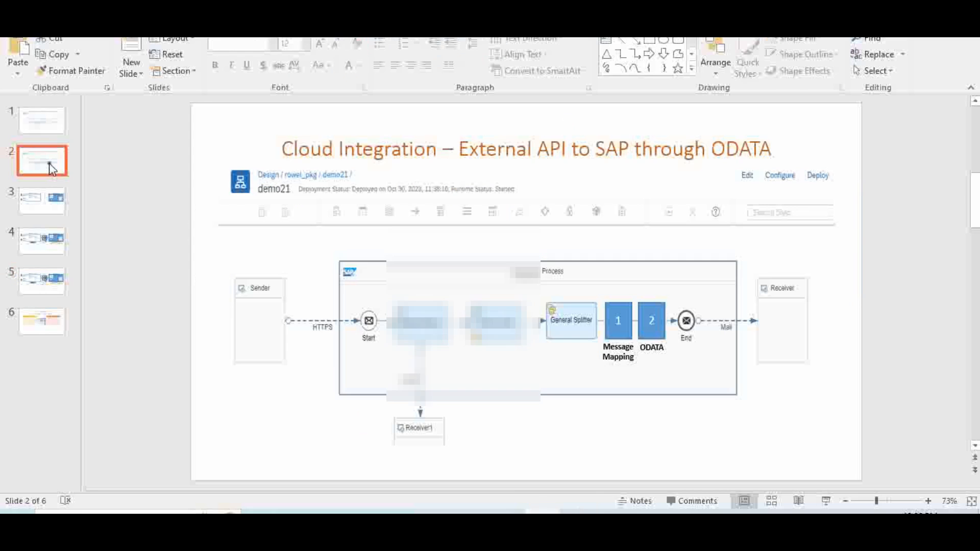
{"action": "left_click", "coordinate": [651, 319]}
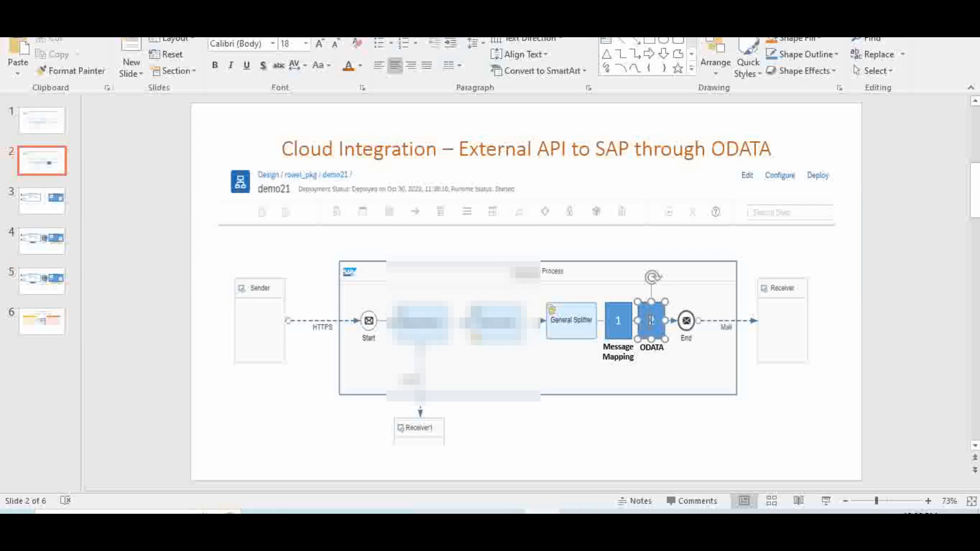
{"action": "type", "text": "2"}
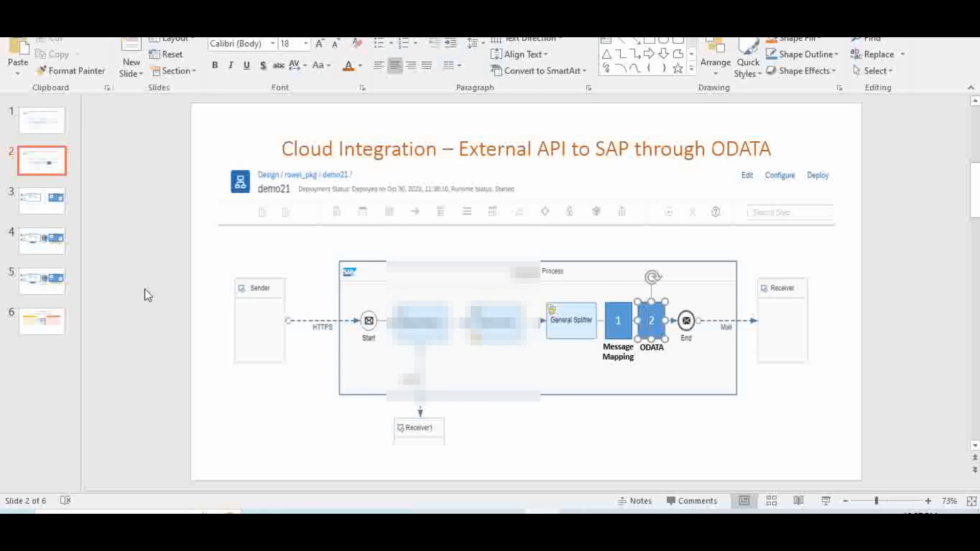
Show slide 5, then bring up the cockpit subaccount Overview's Subaccount Information with technical name brpzywz0qe
{"action": "left_click", "coordinate": [50, 285]}
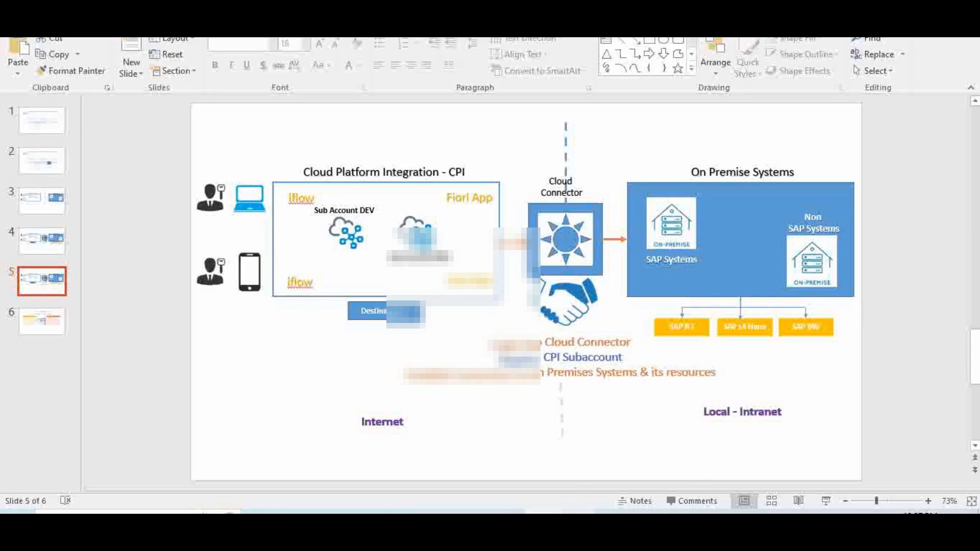
{"action": "left_click", "coordinate": [577, 521]}
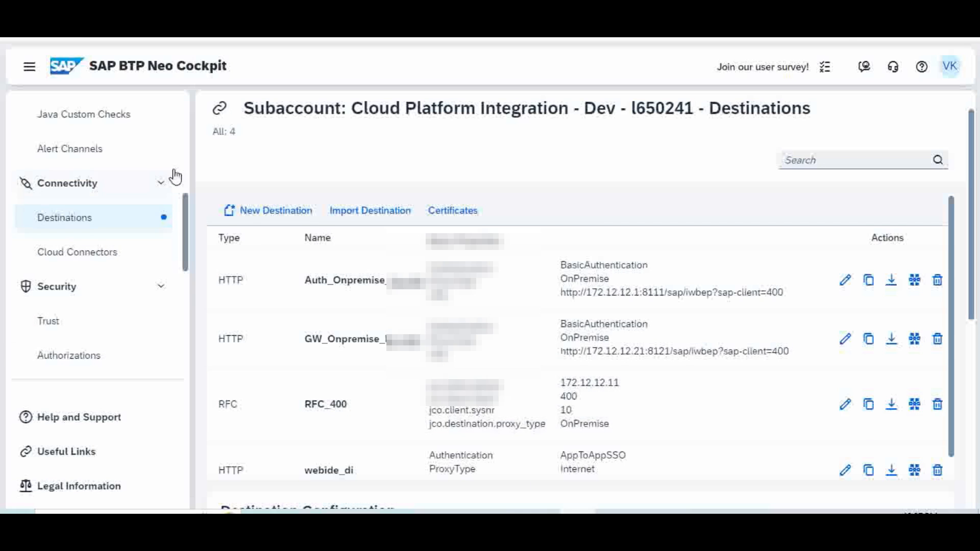
{"action": "scroll", "coordinate": [118, 132], "scroll_direction": "up", "scroll_amount": 7}
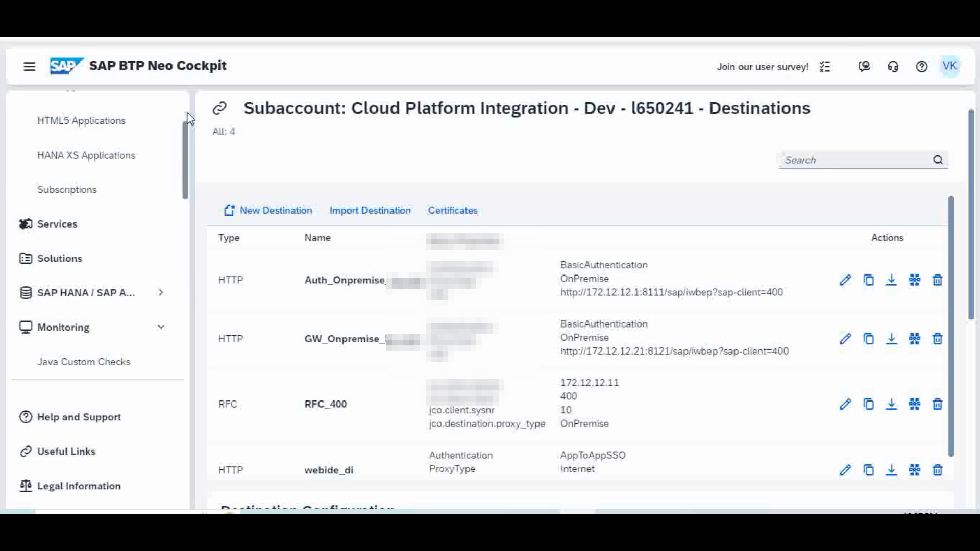
{"action": "left_click", "coordinate": [99, 126]}
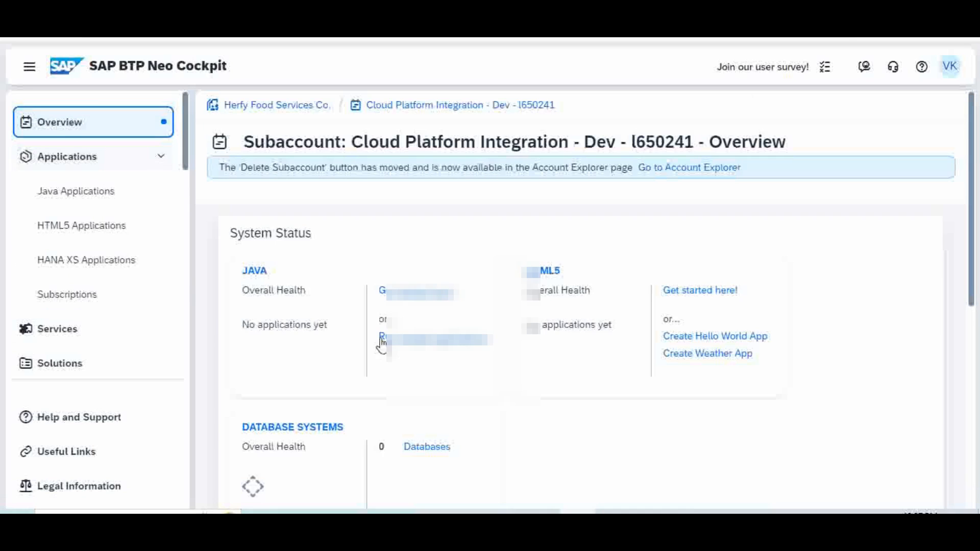
{"action": "left_click_drag", "start_coordinate": [971, 268], "coordinate": [971, 405]}
{"action": "scroll", "coordinate": [581, 296], "scroll_direction": "down", "scroll_amount": 2}
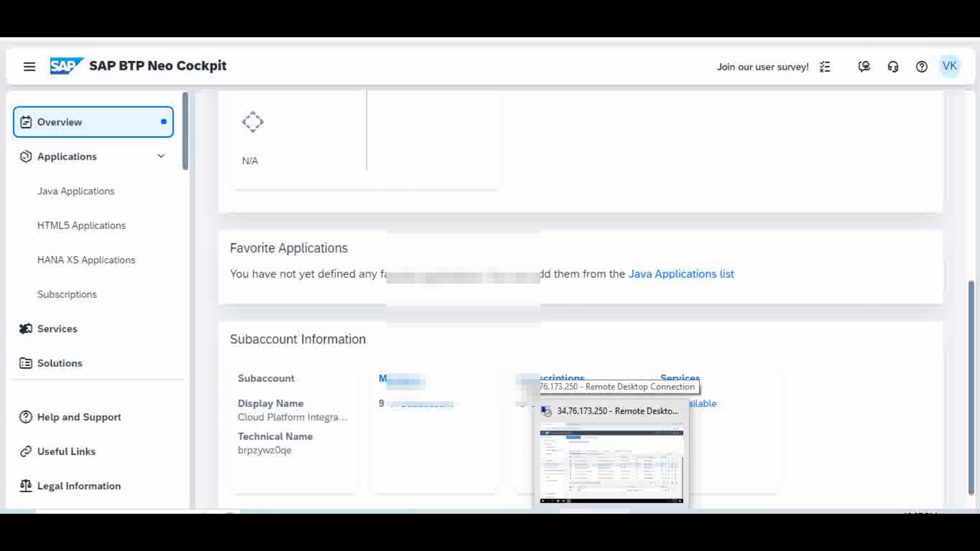
Point out Cloud Connector on slide 5, then list its 172.12.12.1:8111 Cloud To On-Premise mapping
{"action": "left_click", "coordinate": [543, 511]}
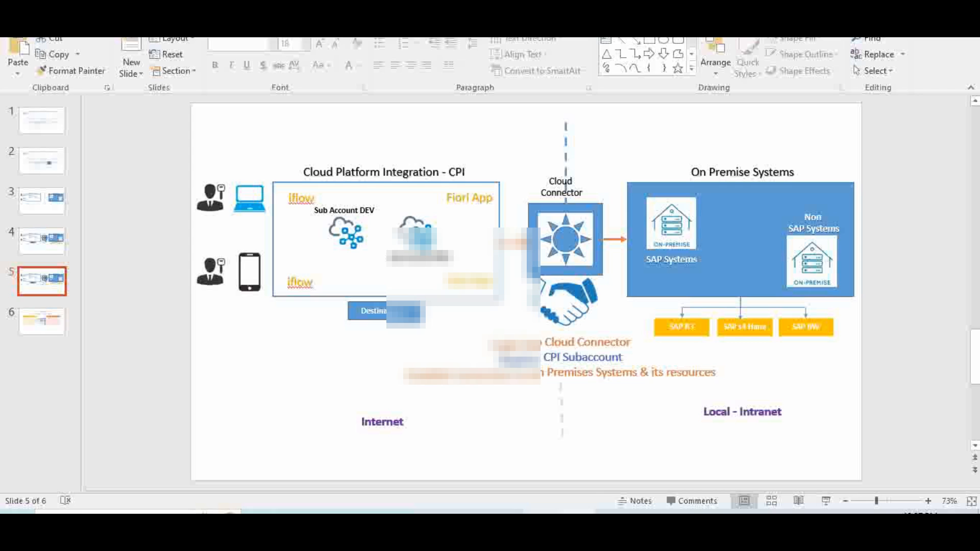
{"action": "left_click", "coordinate": [561, 240]}
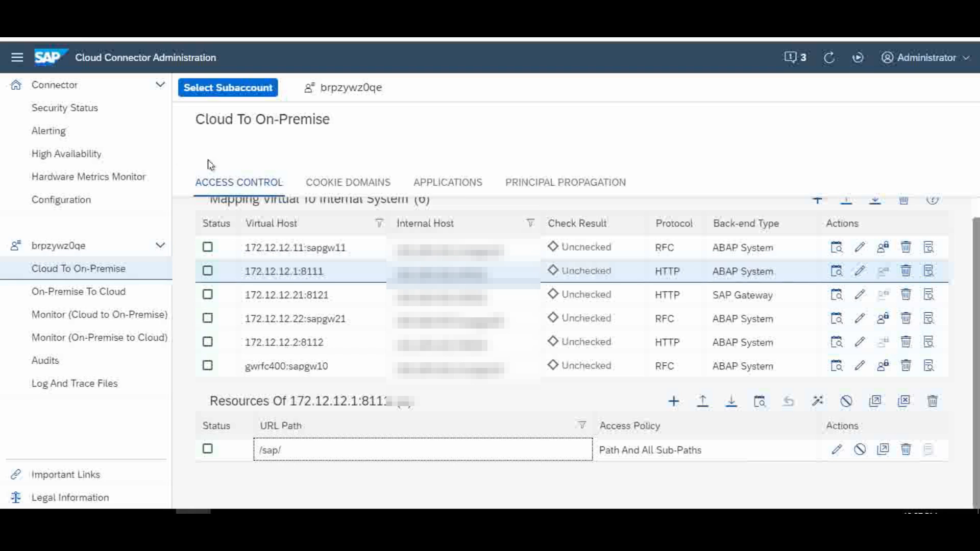
{"action": "left_click", "coordinate": [70, 254]}
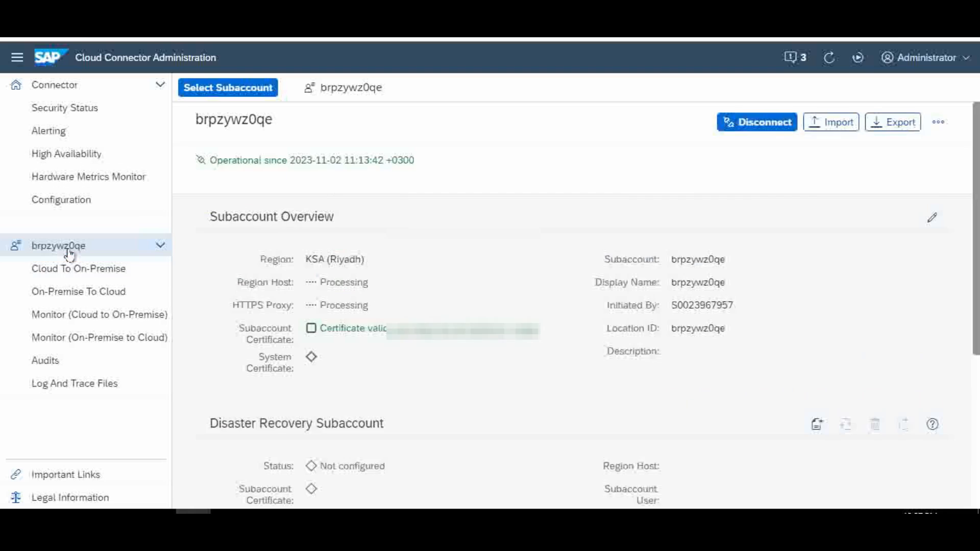
{"action": "scroll", "coordinate": [197, 277], "scroll_direction": "down", "scroll_amount": 1}
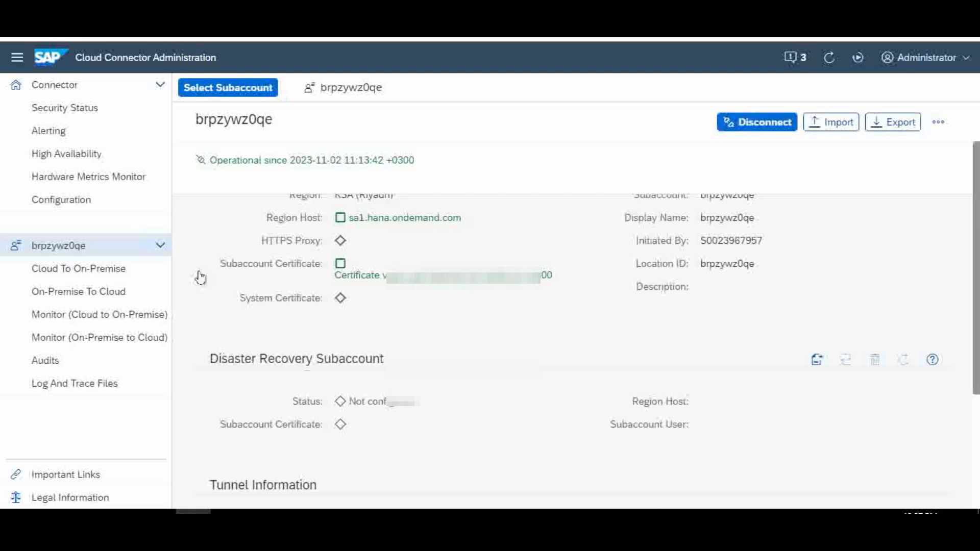
{"action": "left_click", "coordinate": [89, 272]}
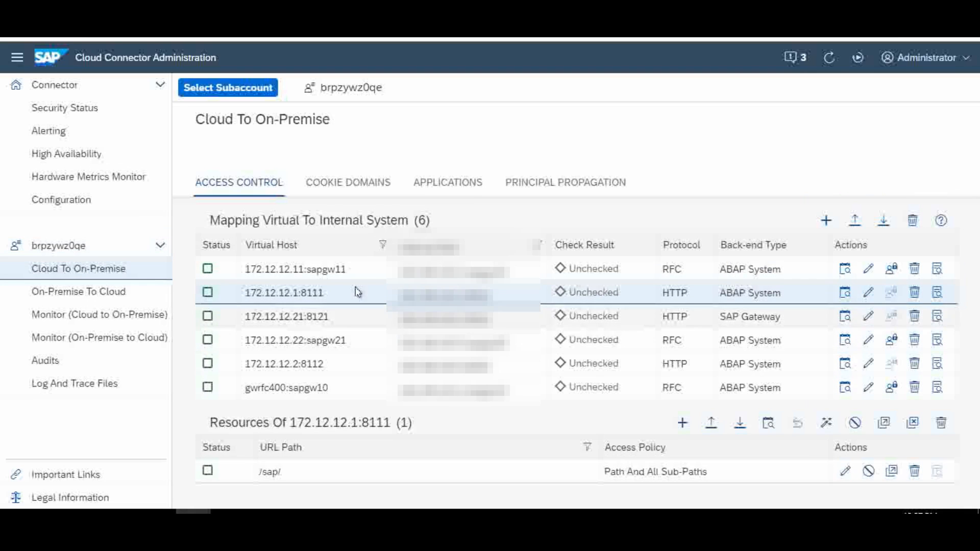